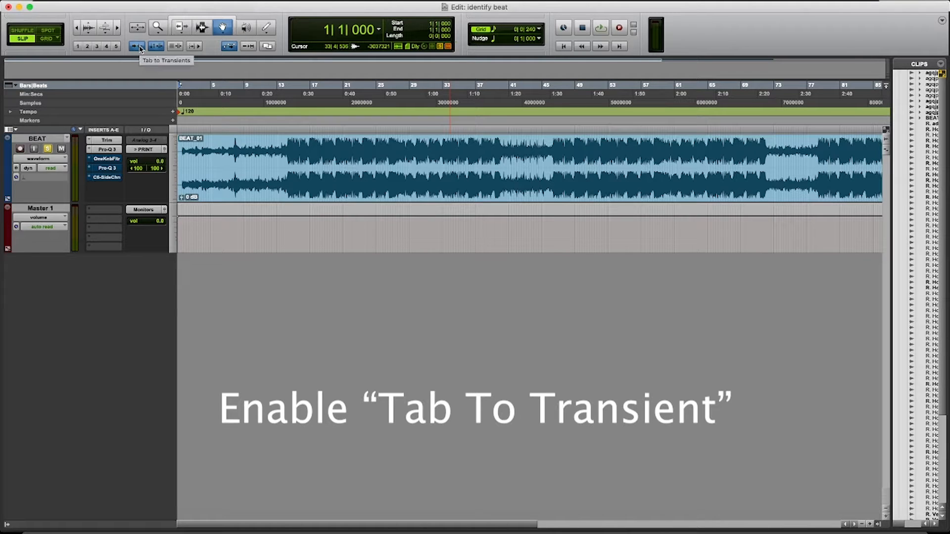
Enable Tab to Transients and the Commands Keyboard Focus for the edit window
click(140, 47)
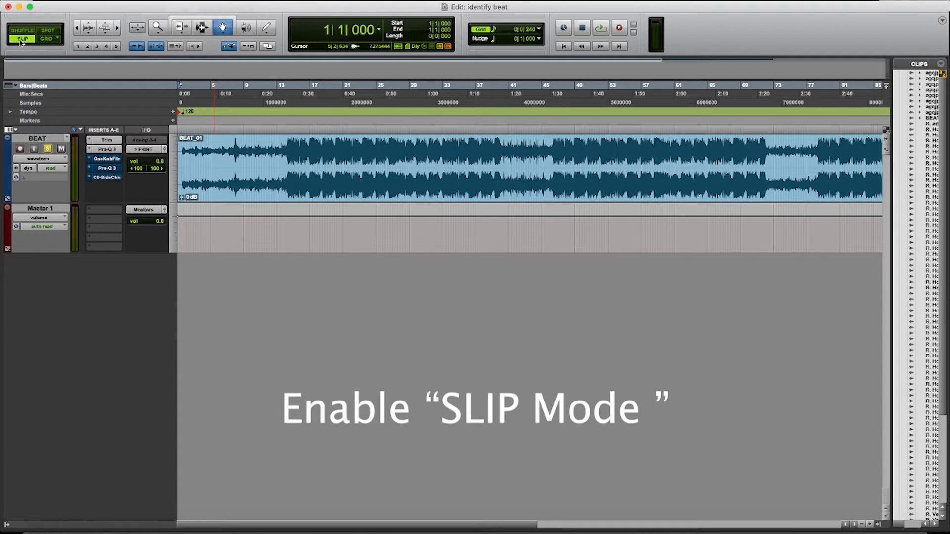
click(886, 130)
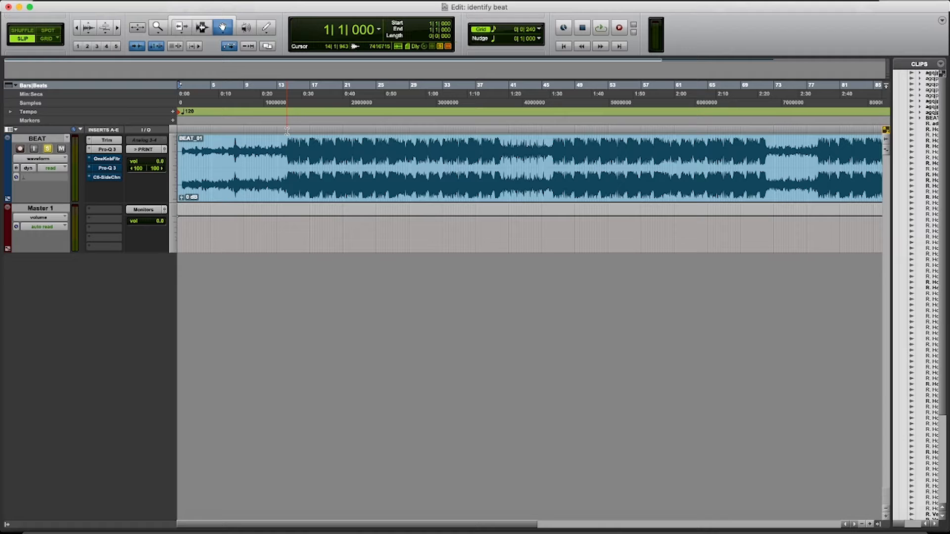
Play the beat from about 0:20 to hear where the louder section comes in
click(265, 93)
key(space)
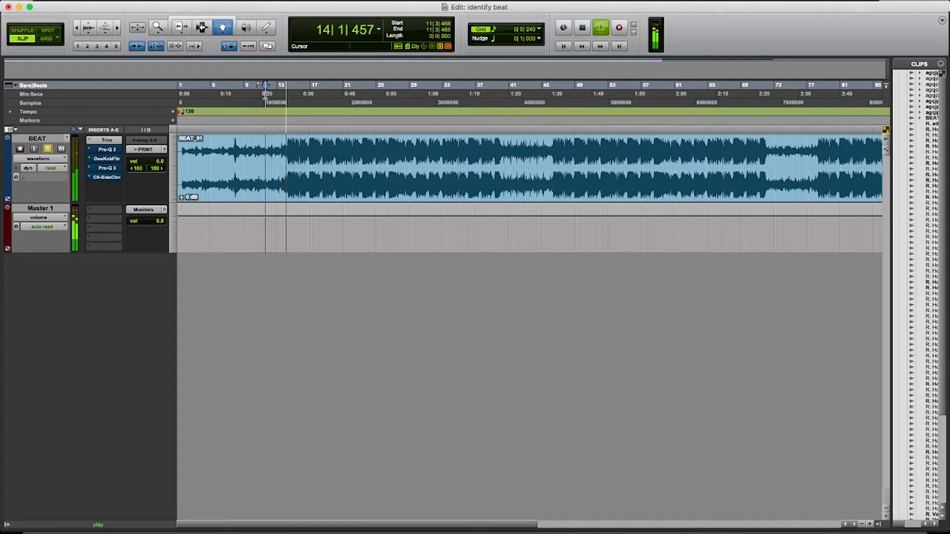
key(space)
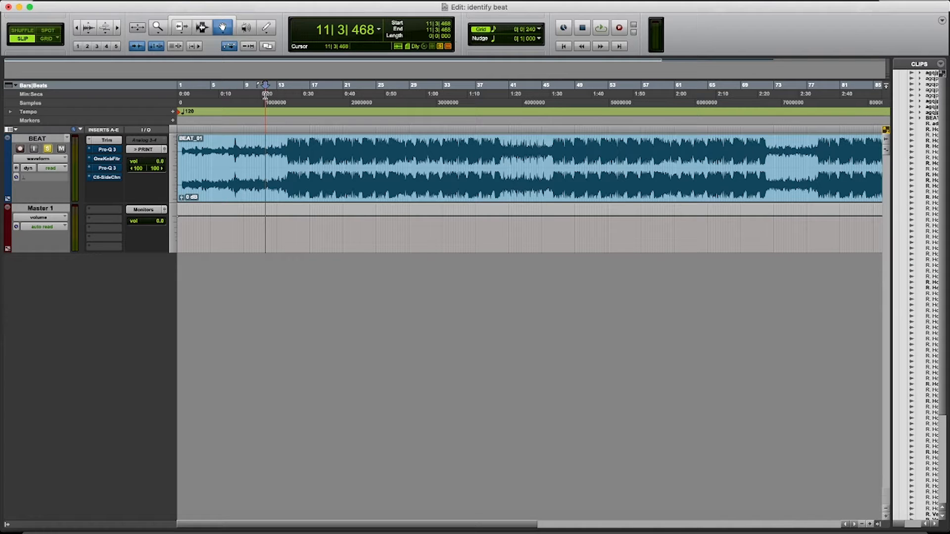
Place the edit cursor on the downbeat transient at 14|2|748 and separate the BEAT clip there
key(super+bracketright)
key(super+bracketright)
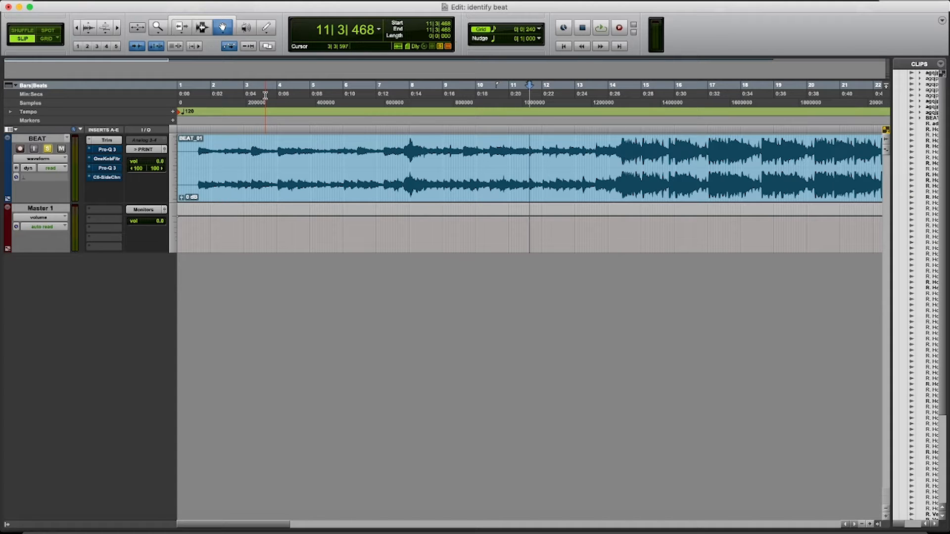
key(space)
key(space)
key(space)
key(space)
key(space)
key(space)
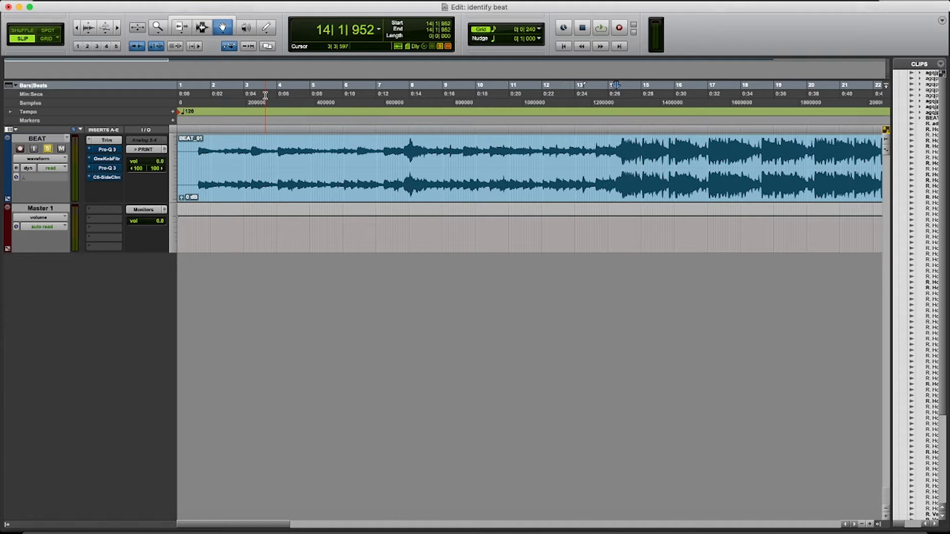
key(space)
key(space)
scroll(265, 95, right, 3)
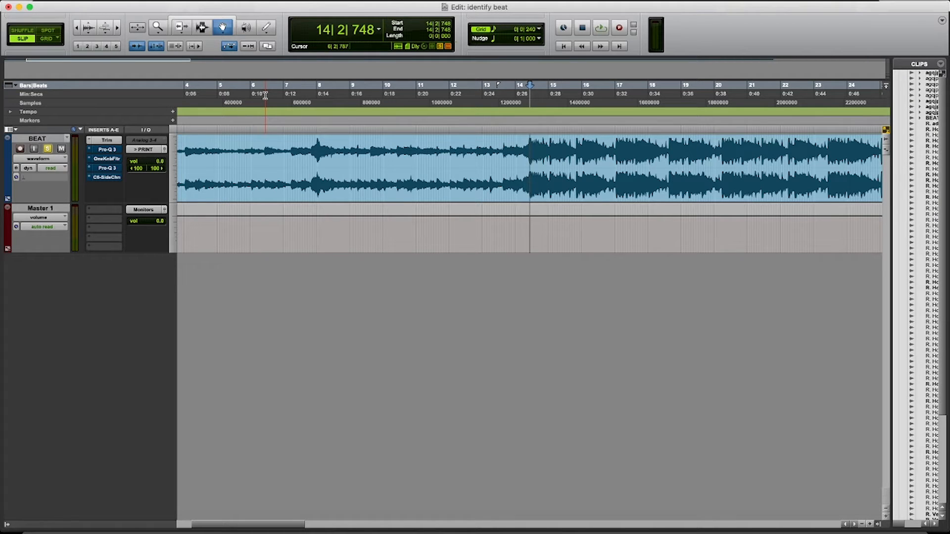
key(super+e)
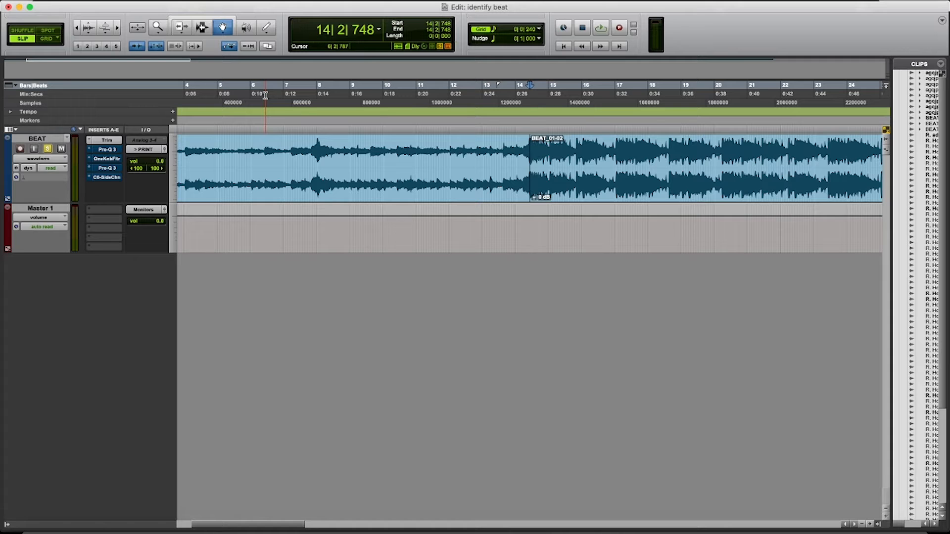
Play from the cut, locate the downbeat transient after four bars at 20|4|363, and separate the clip there
key(space)
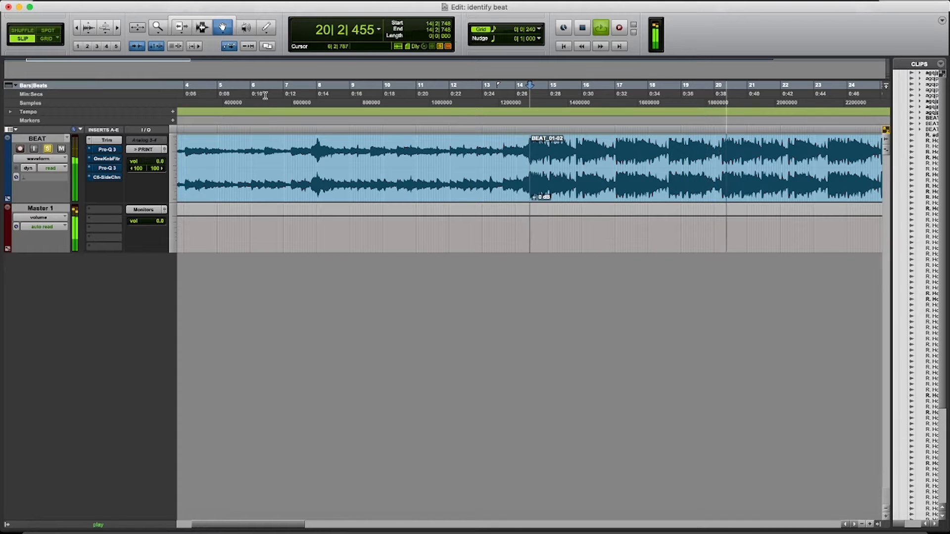
key(space)
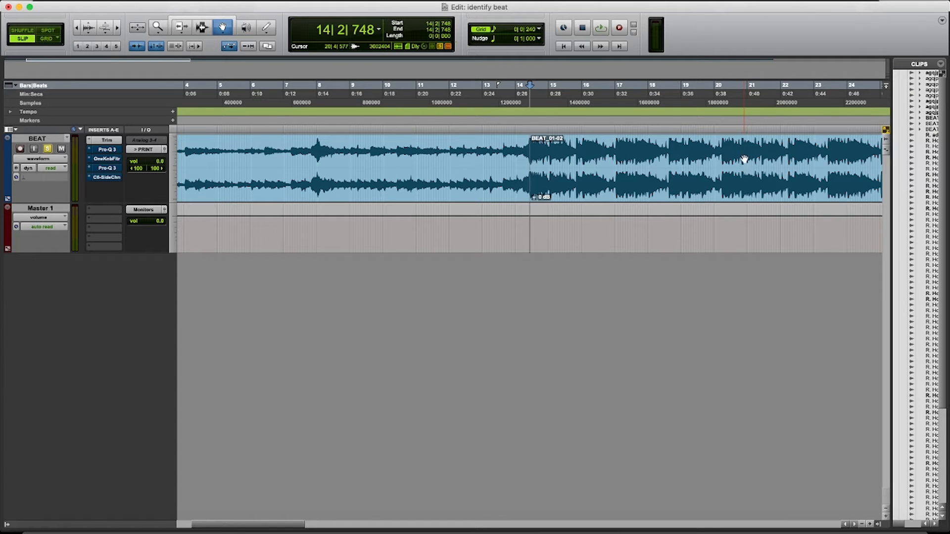
click(730, 95)
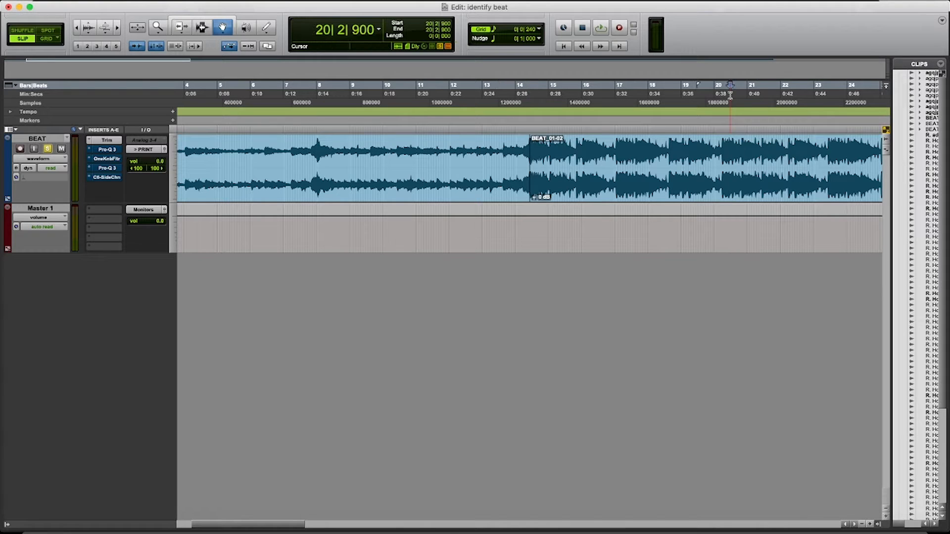
key(space)
key(super+e)
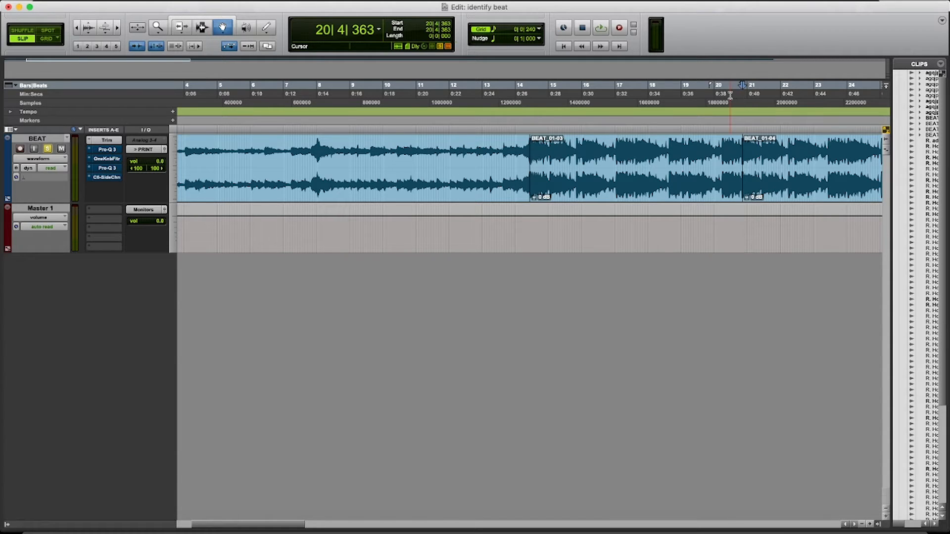
Select the clip between the two cuts and audition it with Loop Playback enabled
ctrl+click(598, 31)
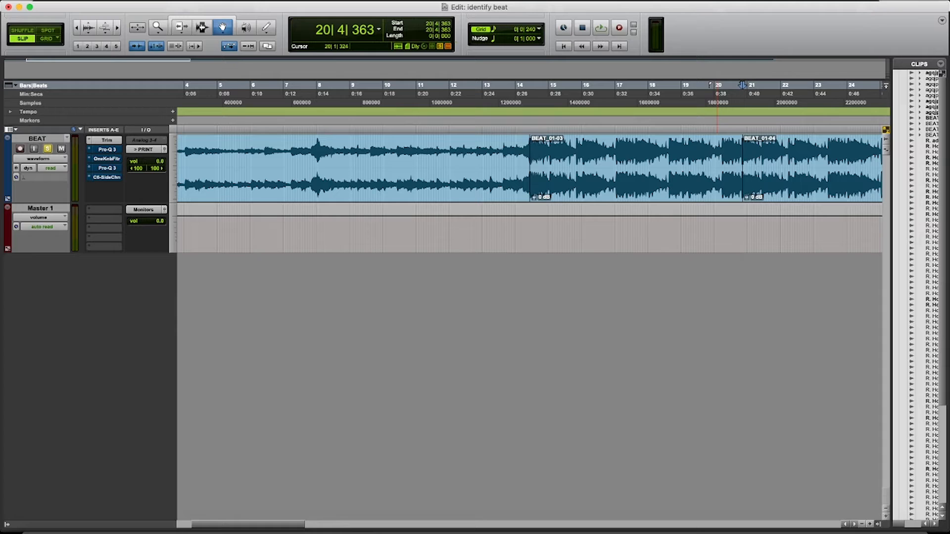
click(312, 0)
mouse_move(282, 0)
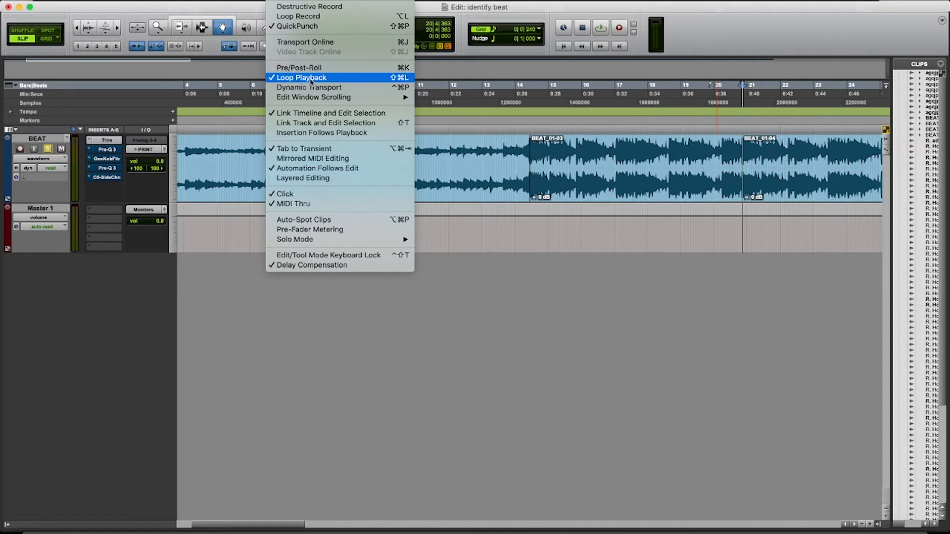
click(626, 160)
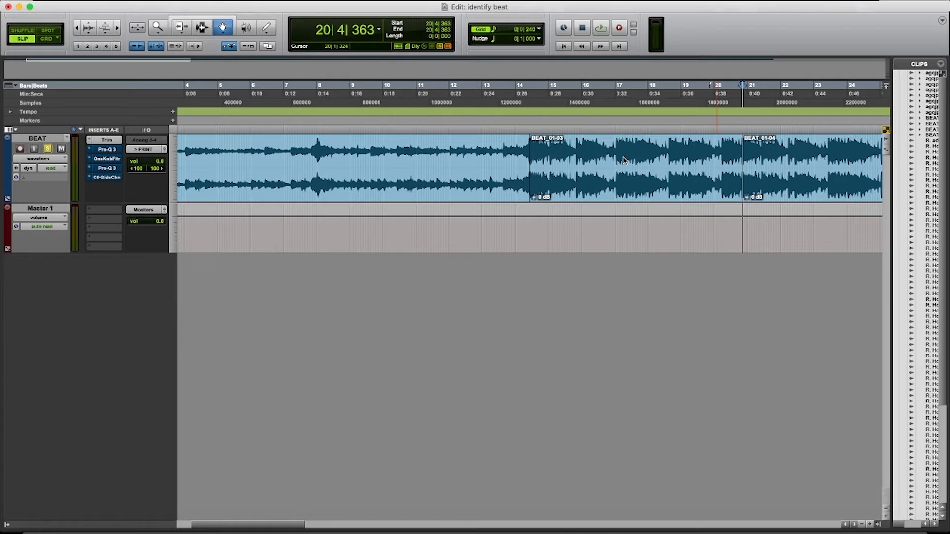
click(624, 160)
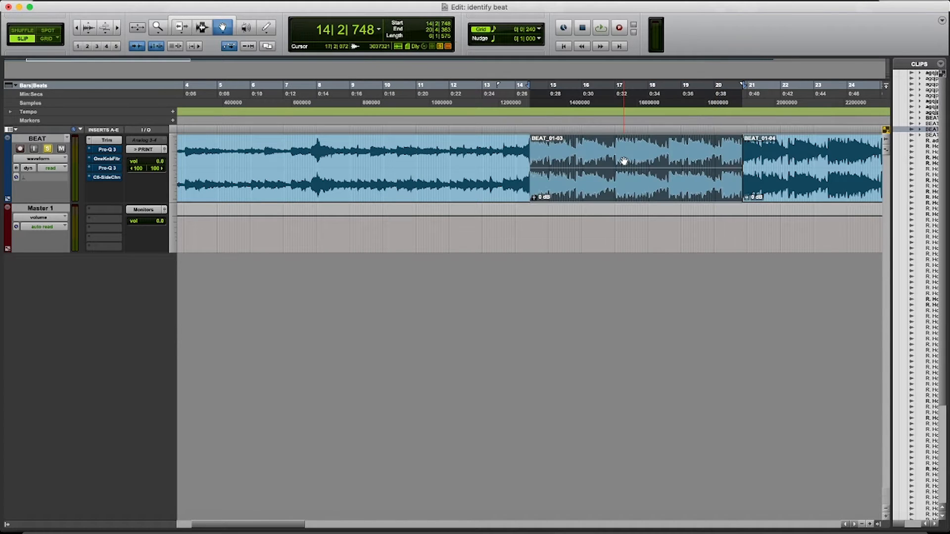
click(600, 29)
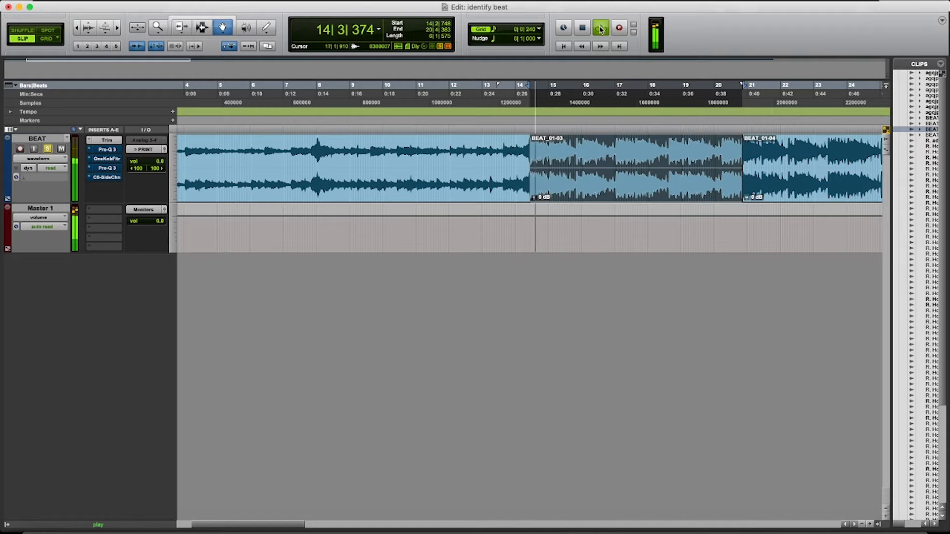
click(600, 29)
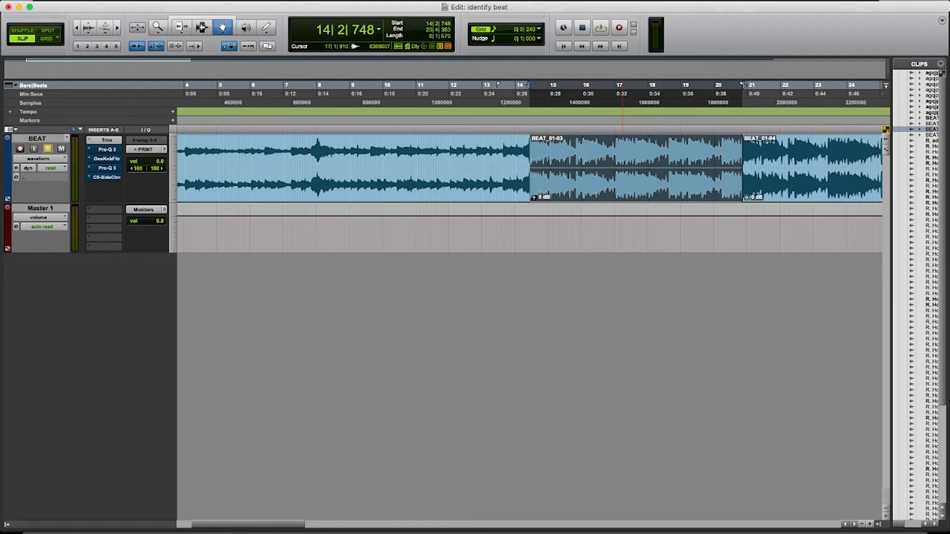
Identify the beat of the selected clip, setting its start to 1|1|000 and its end to 5|1|000 in 4/4
click(203, 0)
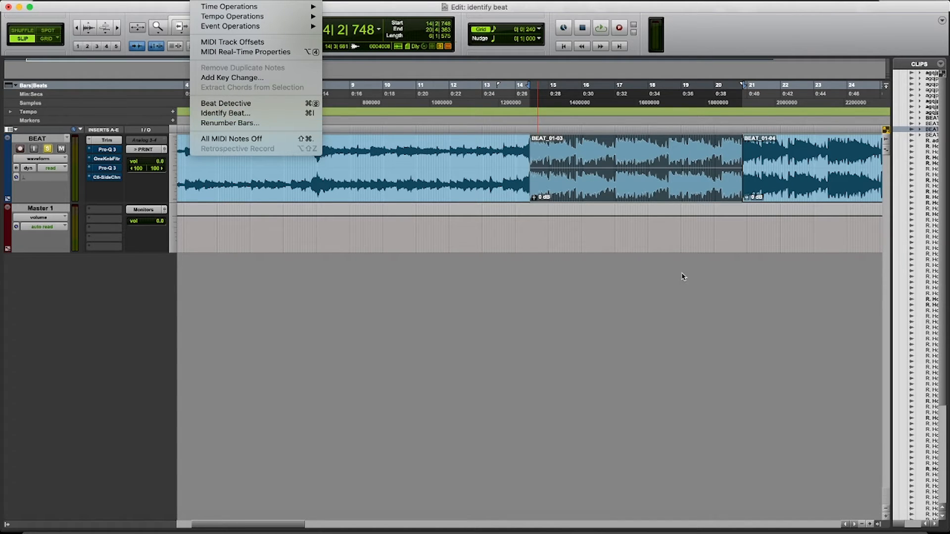
click(721, 32)
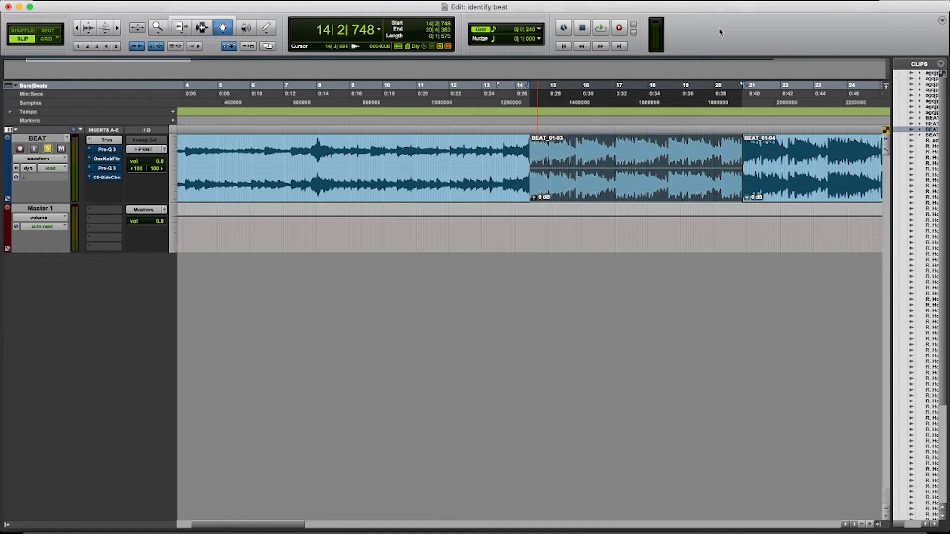
key(super+i)
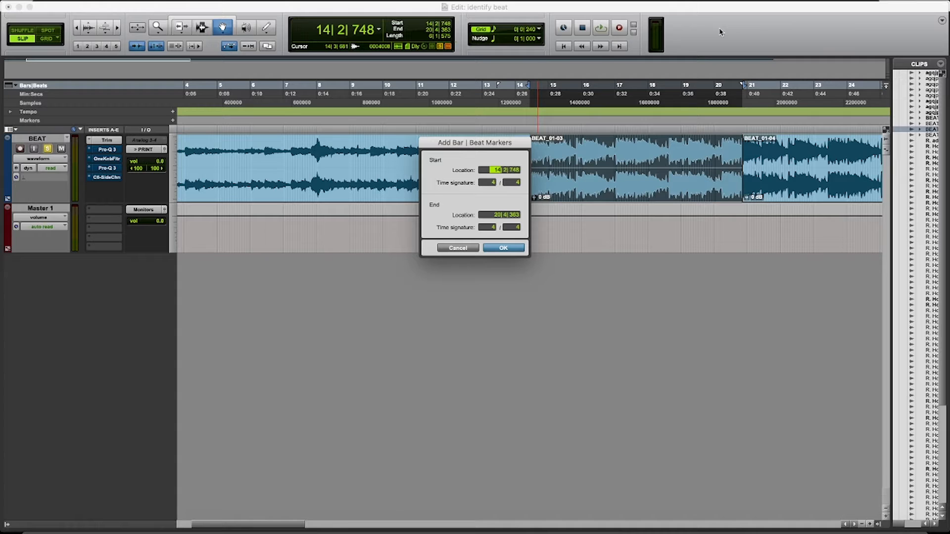
text(1)
key(Tab)
key(Tab)
click(502, 248)
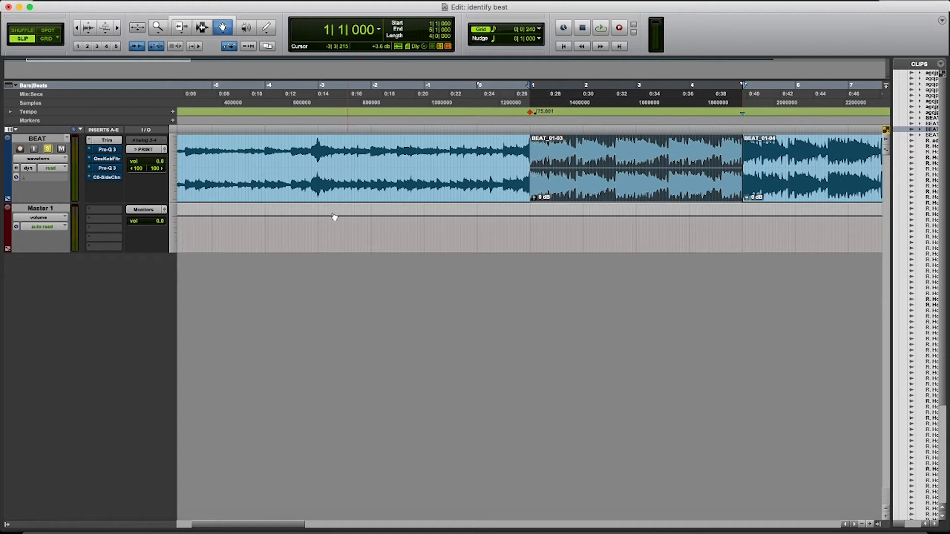
Delete the clips before and after the four-bar loop on the BEAT track
click(380, 166)
key(Delete)
key(Return)
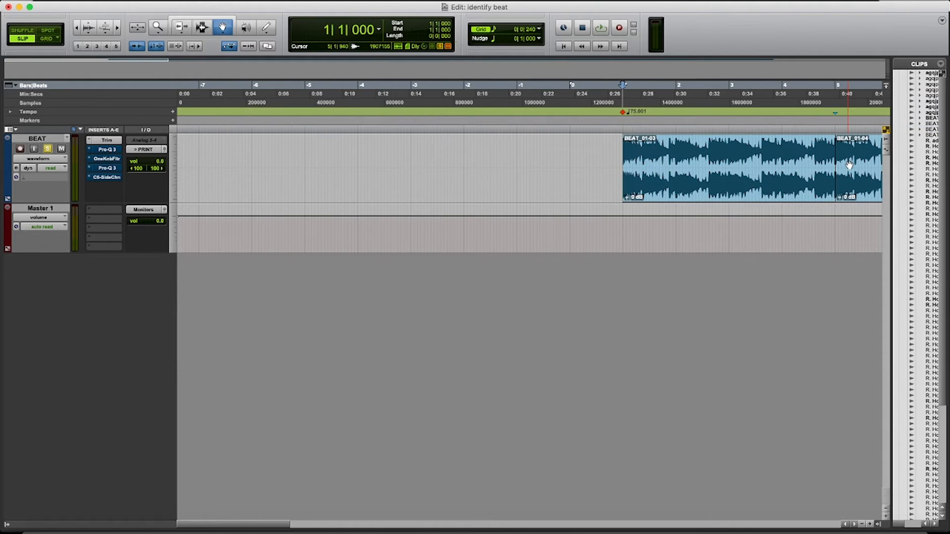
click(848, 165)
key(Delete)
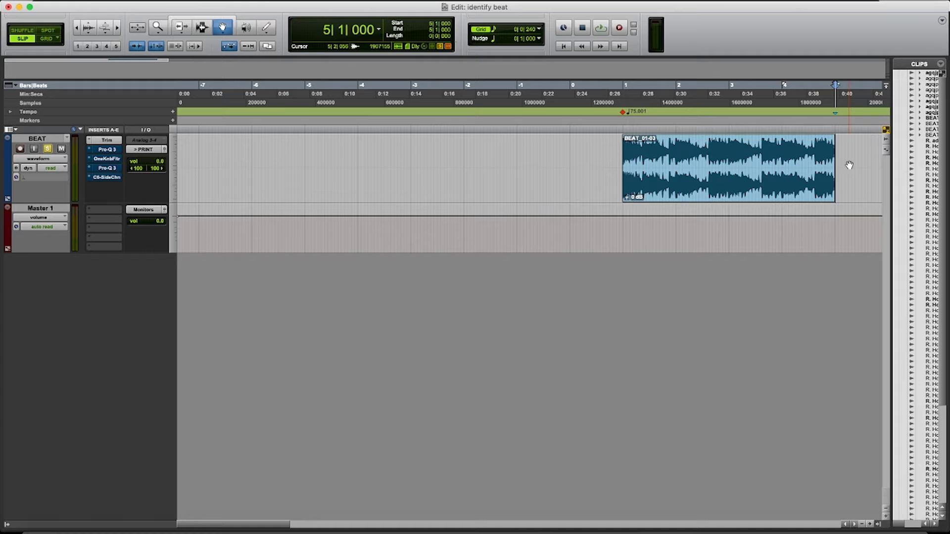
Clear the identified tempo events around the loop and move the remaining tempo marker to the session start
drag(861, 101, 818, 102)
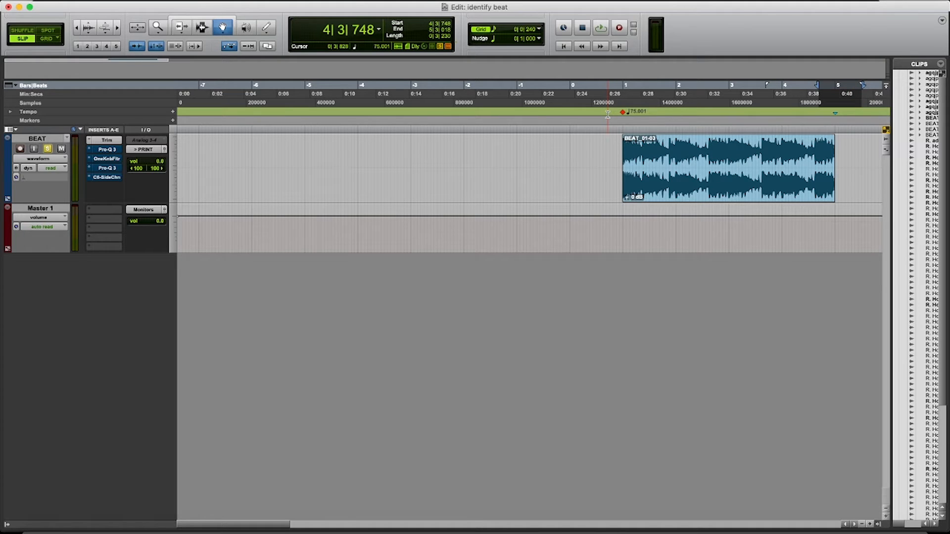
drag(607, 114, 863, 114)
key(Delete)
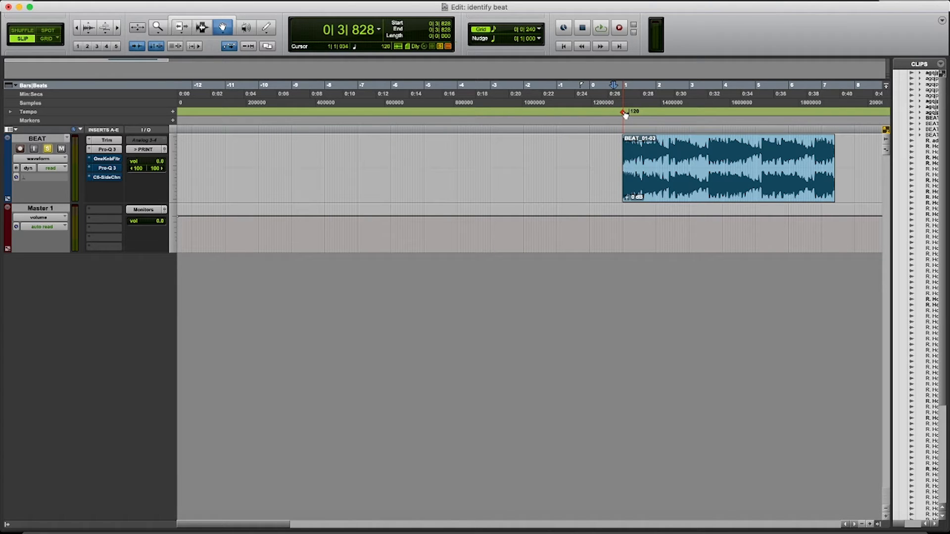
drag(625, 115, 178, 115)
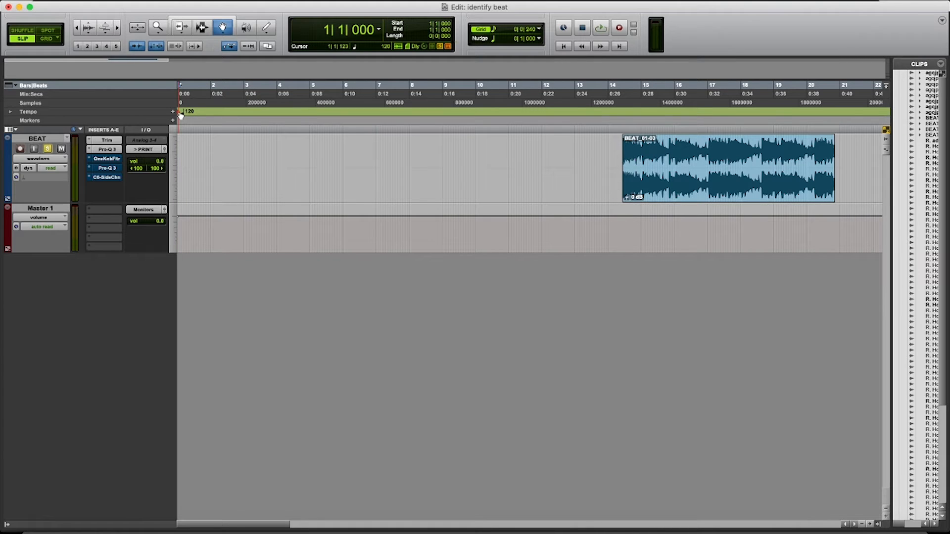
Set the tempo marker at the session start to 75 BPM
double_click(181, 115)
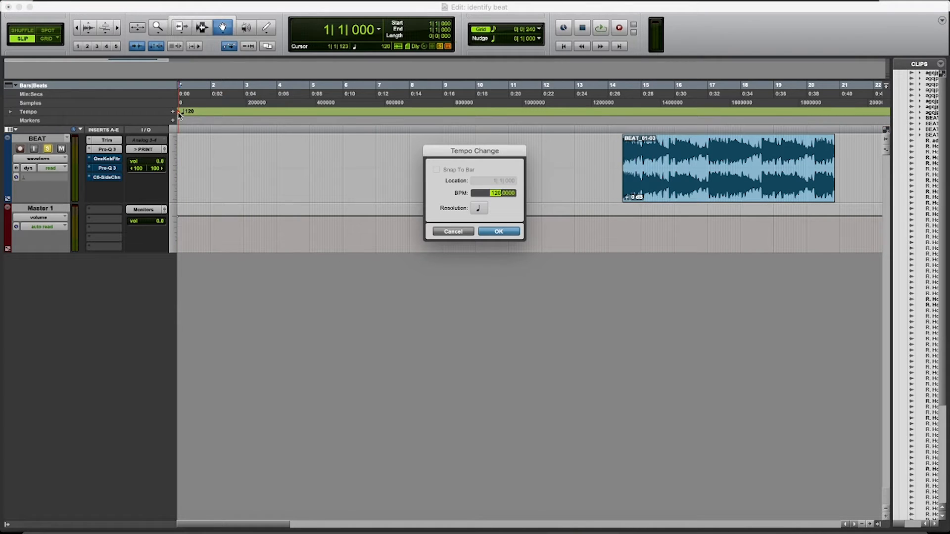
text(75)
key(Return)
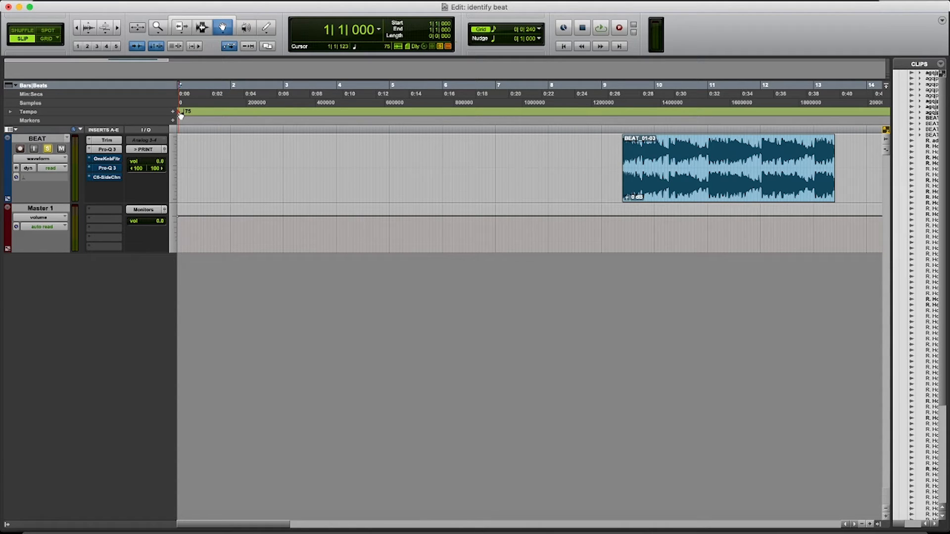
Switch to Grid mode and move the four-bar clip so it starts at 9|1|000
click(47, 38)
click(669, 171)
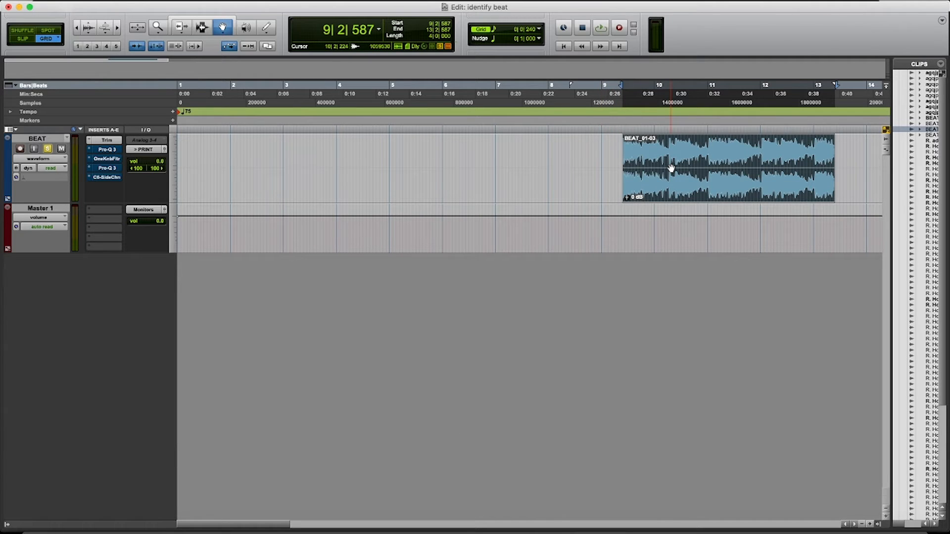
drag(670, 169, 650, 169)
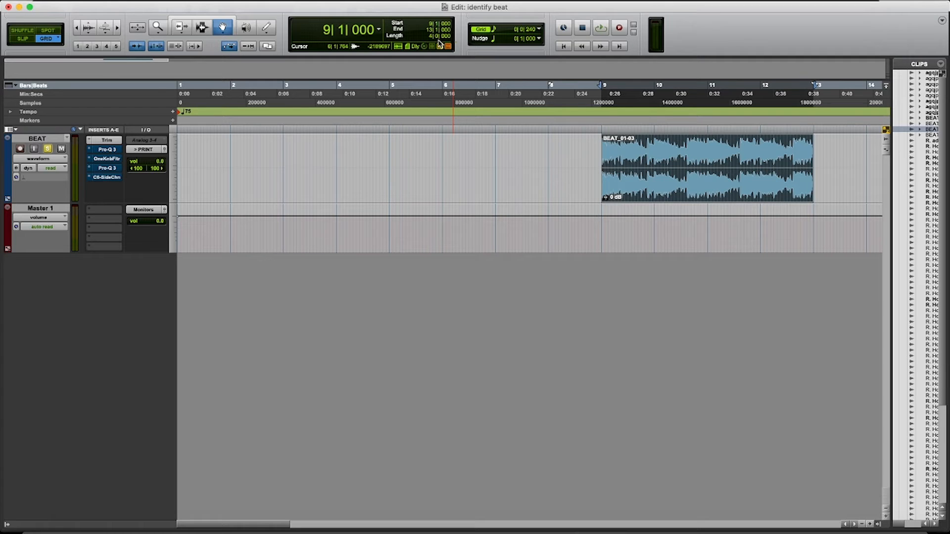
Extend the clip's start back to bar 1 and its end out to the full length of the beat with the Trim tool
click(181, 28)
drag(603, 192, 177, 193)
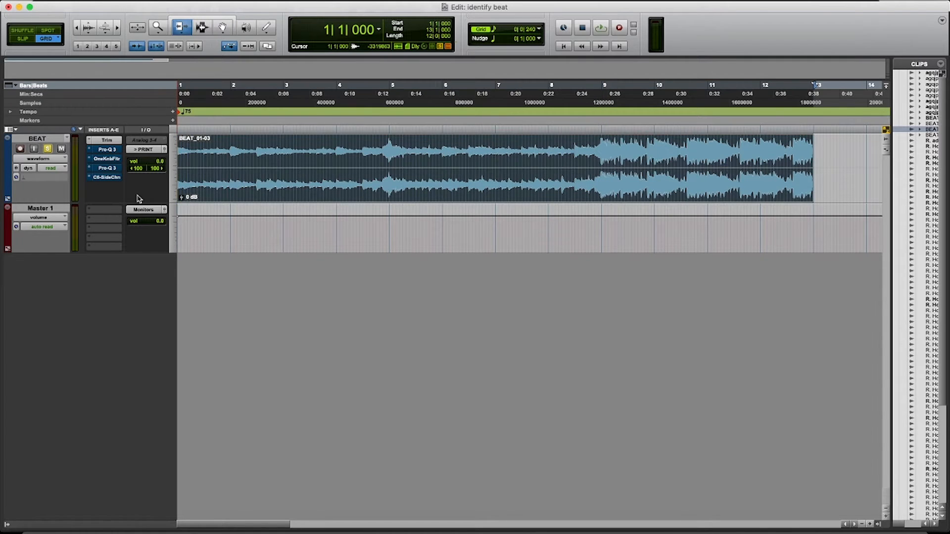
drag(812, 164, 911, 158)
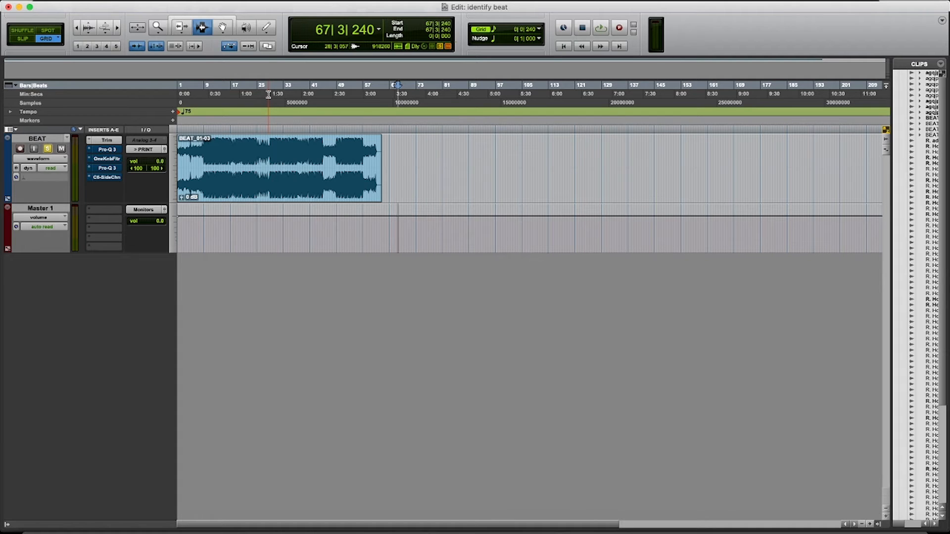
click(181, 28)
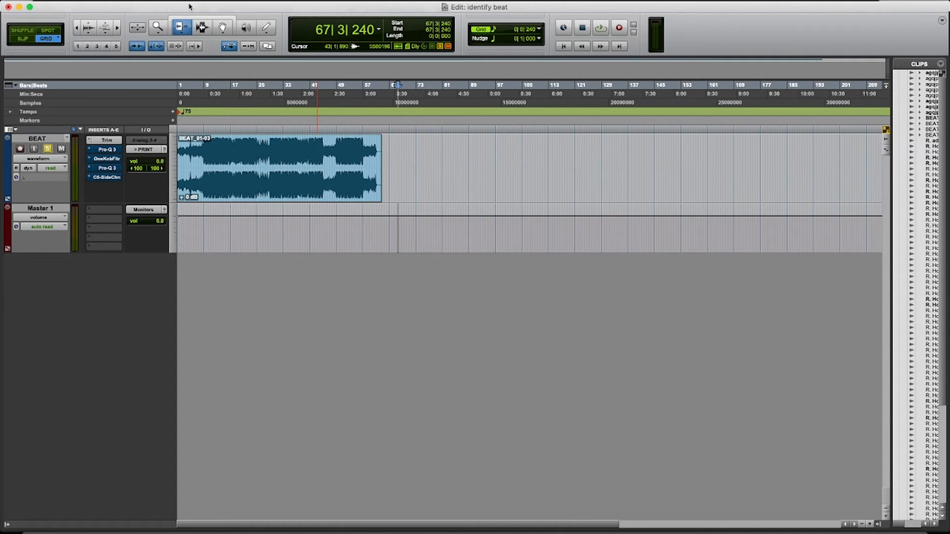
click(201, 28)
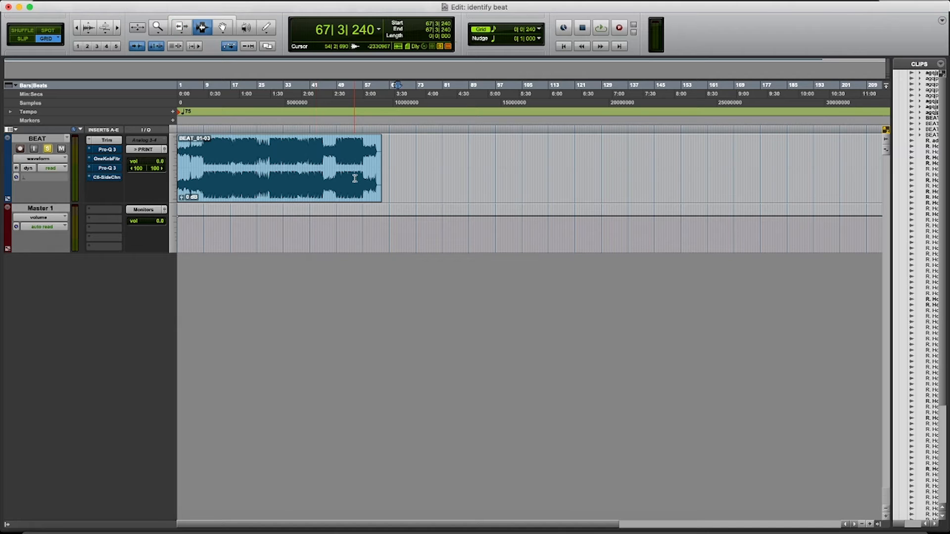
Select four bars of the beat from 49|1|000 to 53|1|000 and loop playback to check them against the grid
key(super+bracketright)
key(super+bracketright)
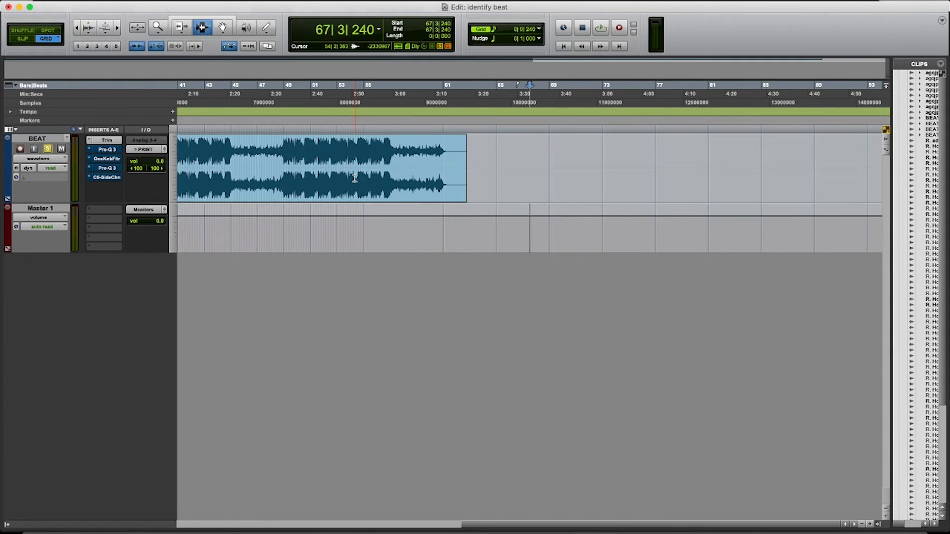
key(super+bracketright)
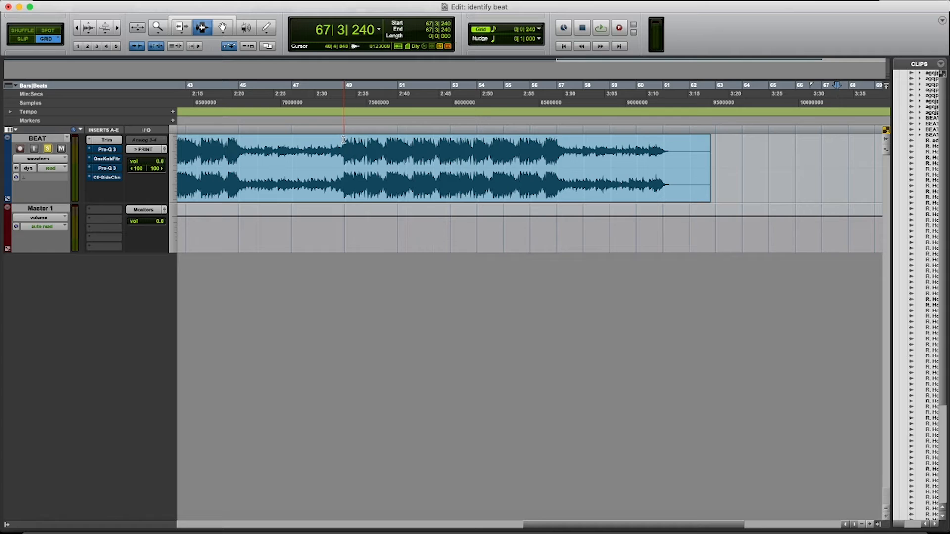
drag(344, 141, 449, 163)
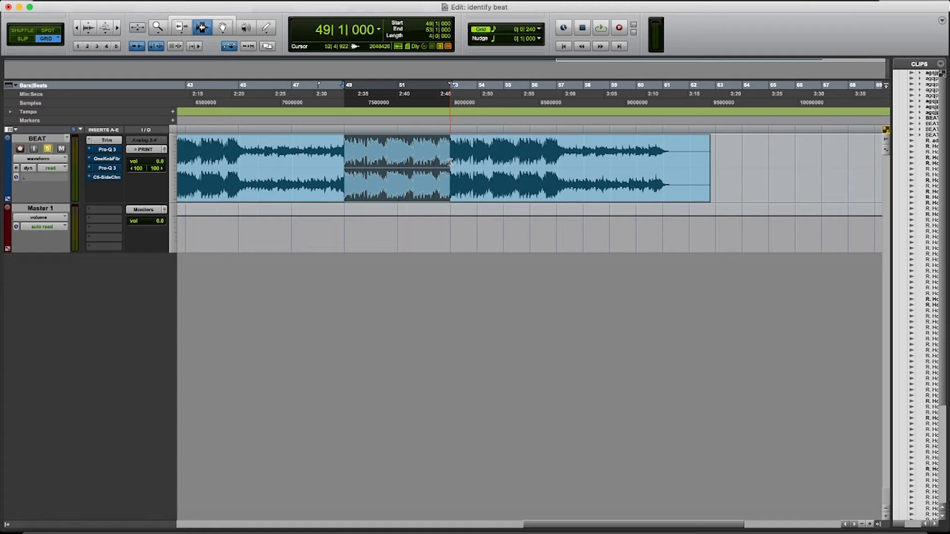
key(space)
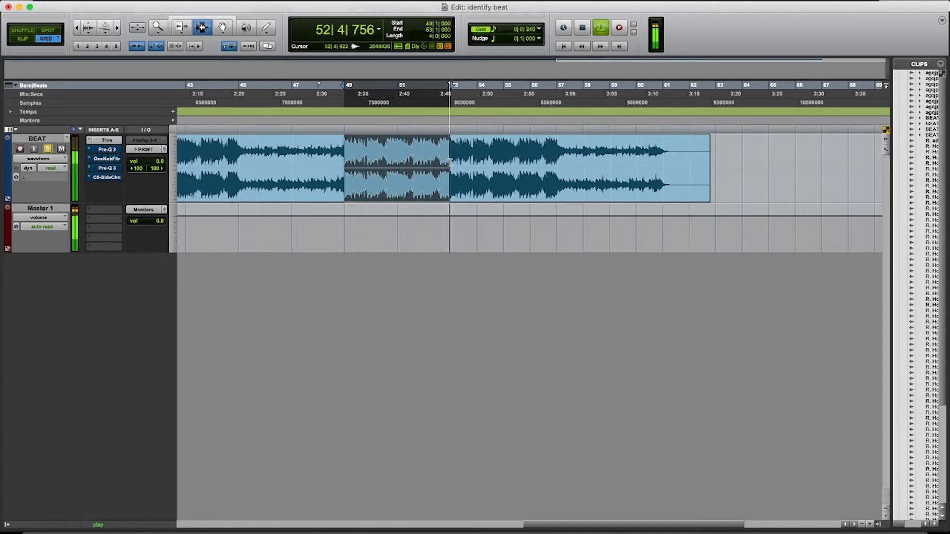
key(space)
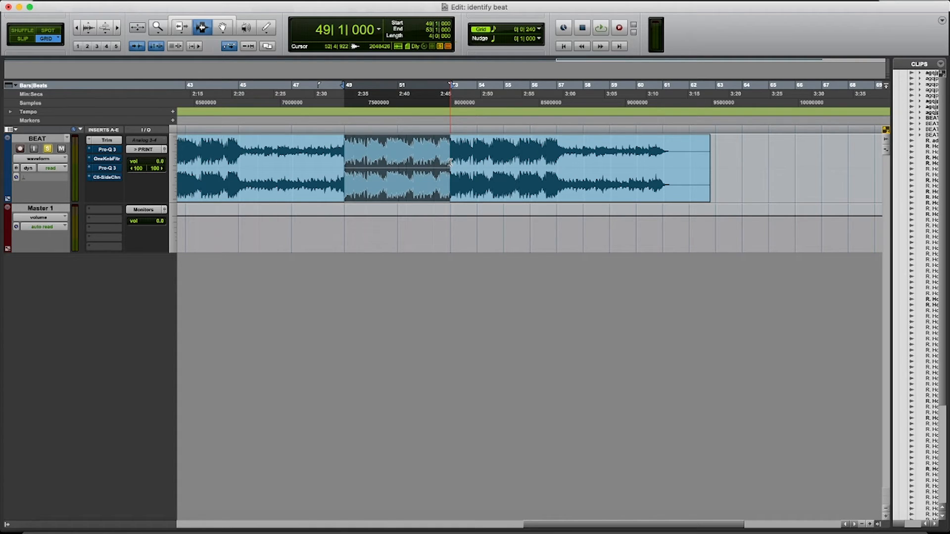
Try the grid resolution at 1/4 note and at 1/8 note over the start of the beat
key(Home)
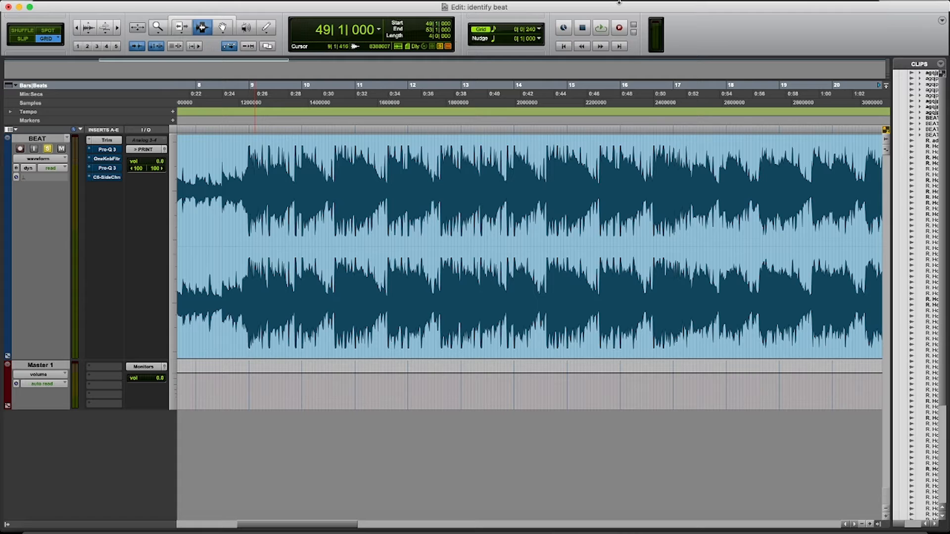
click(495, 32)
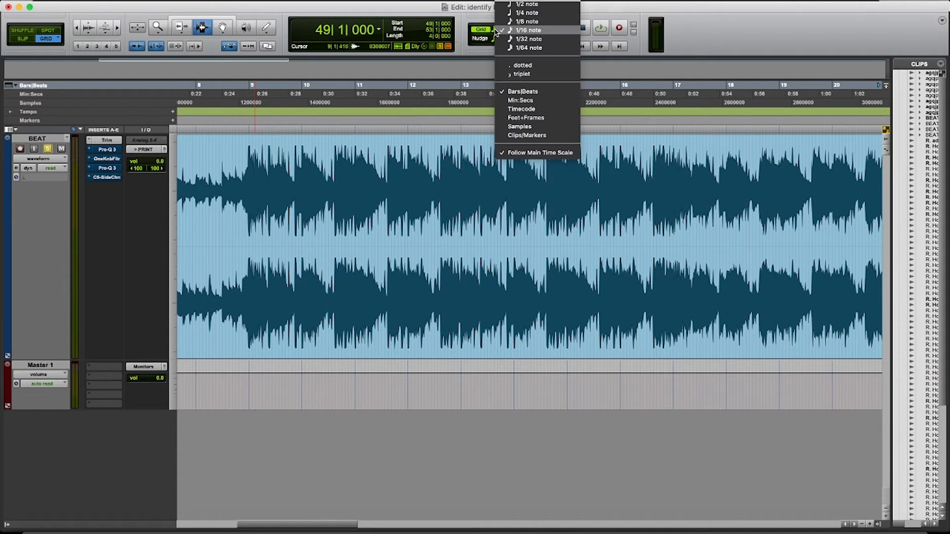
click(538, 25)
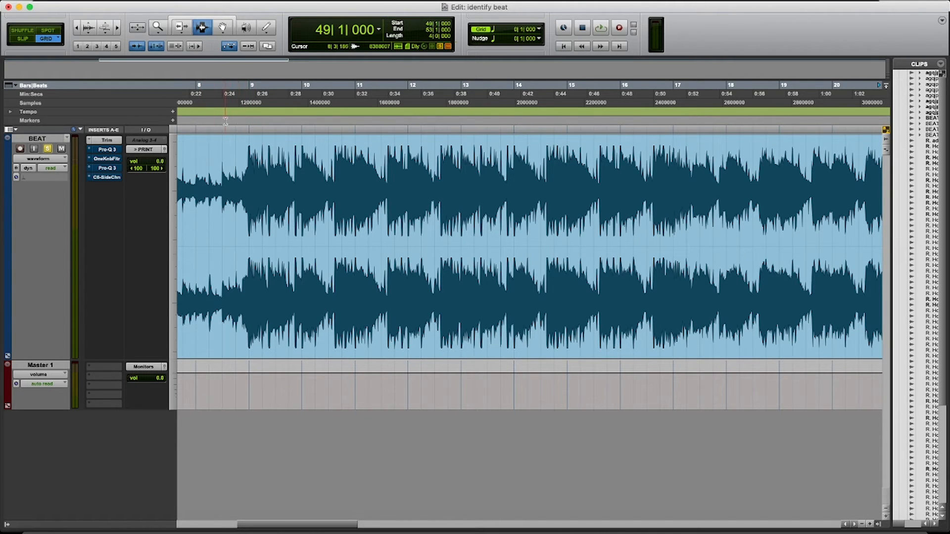
click(497, 30)
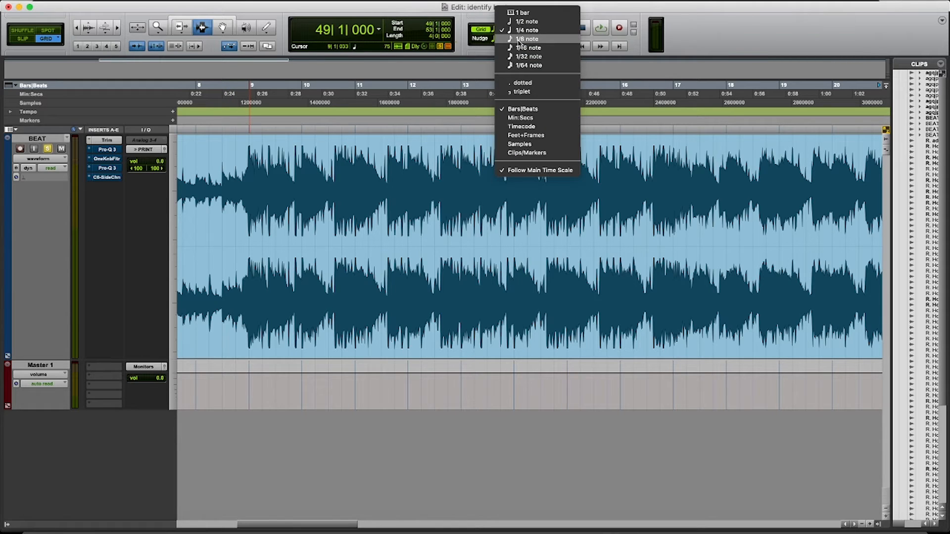
click(520, 43)
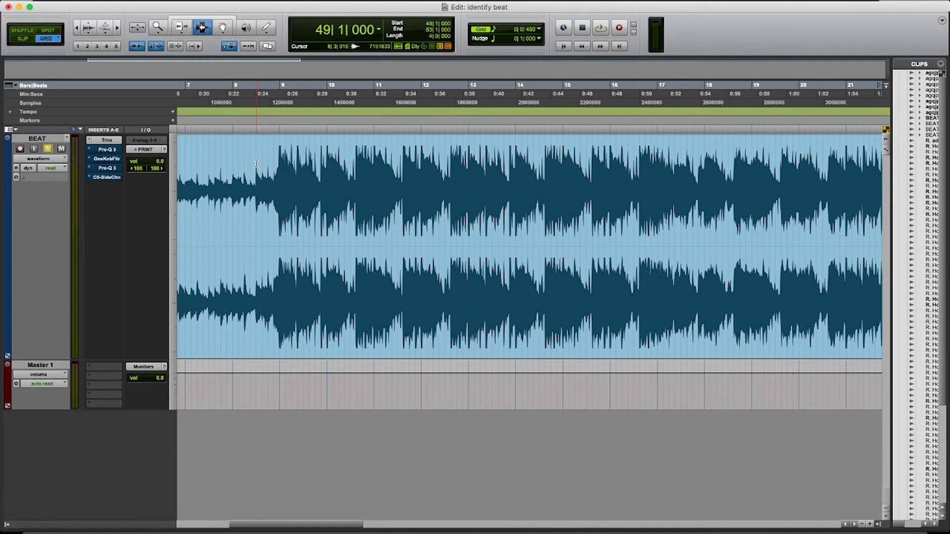
Set the grid to 1/4 note and delete the last beat before bar 9, from 8|4|000 to 9|1|000
click(495, 30)
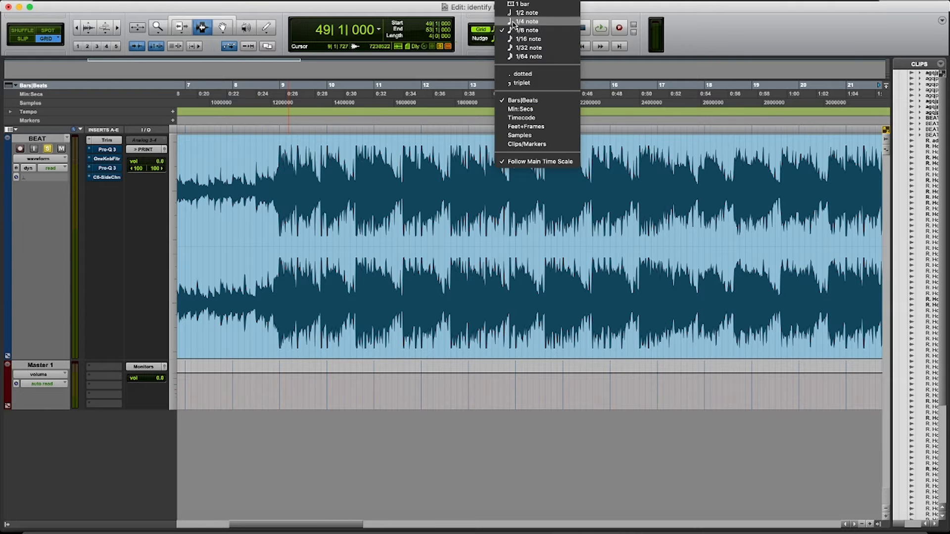
click(515, 23)
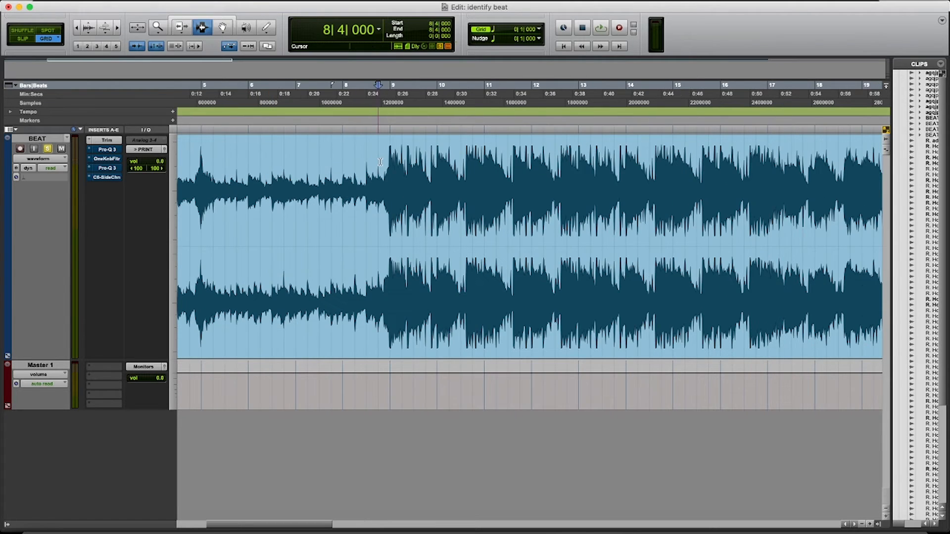
drag(380, 162, 388, 162)
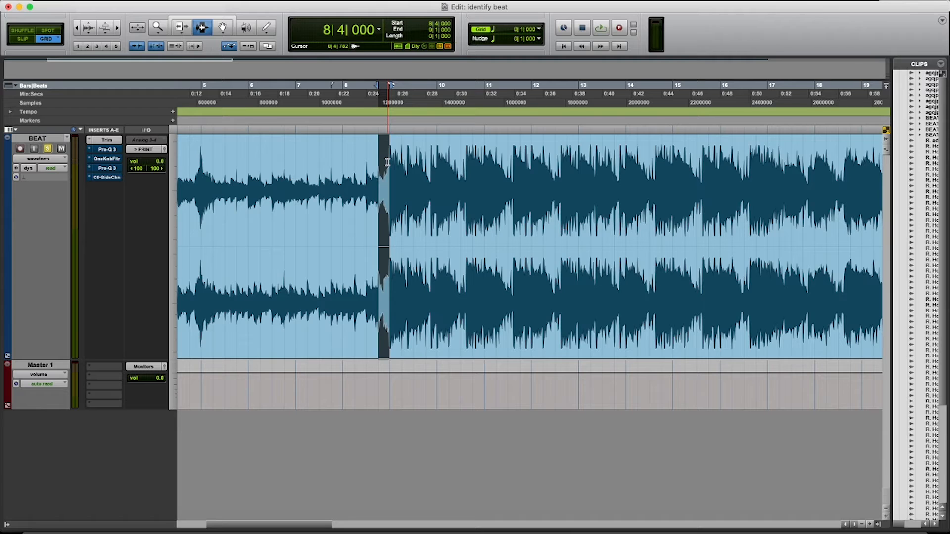
key(Delete)
Play the beat from 7|1|000 through the gap before bar 9
click(297, 94)
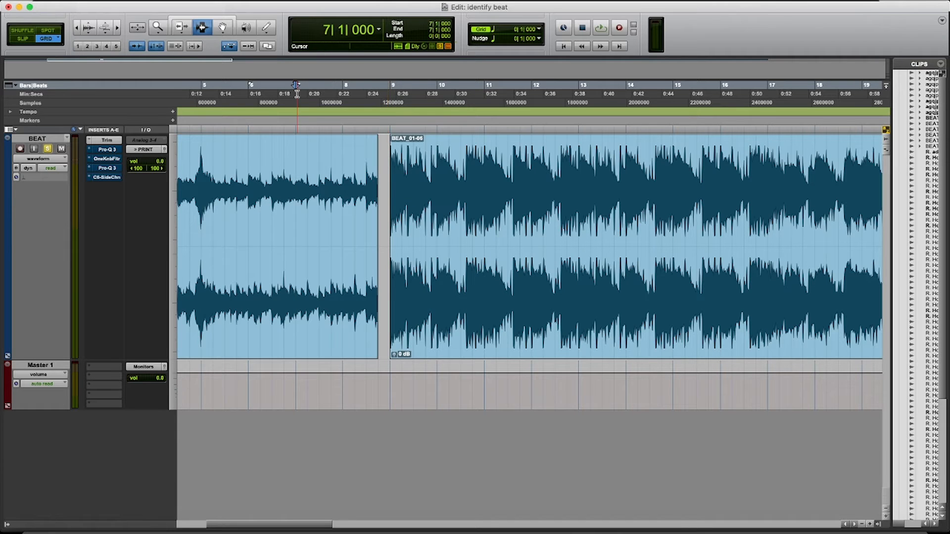
key(space)
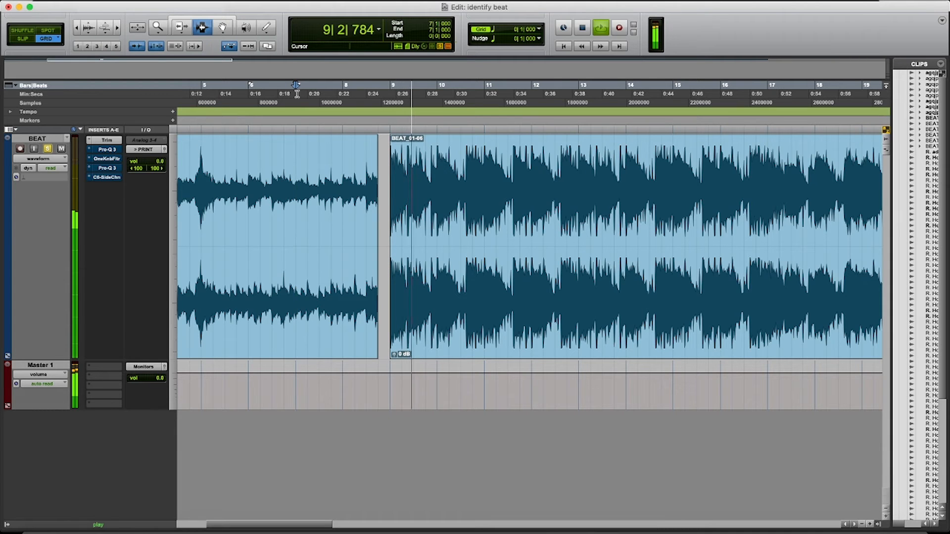
key(space)
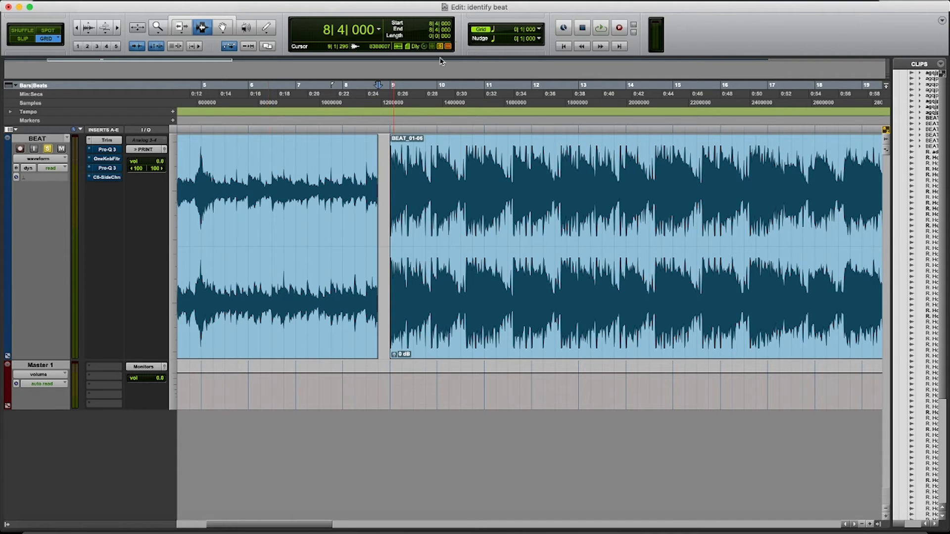
Set the grid to 1/8 note and fill the gap from 8|4|000 with copies of the first eighth note of bar 9
click(520, 30)
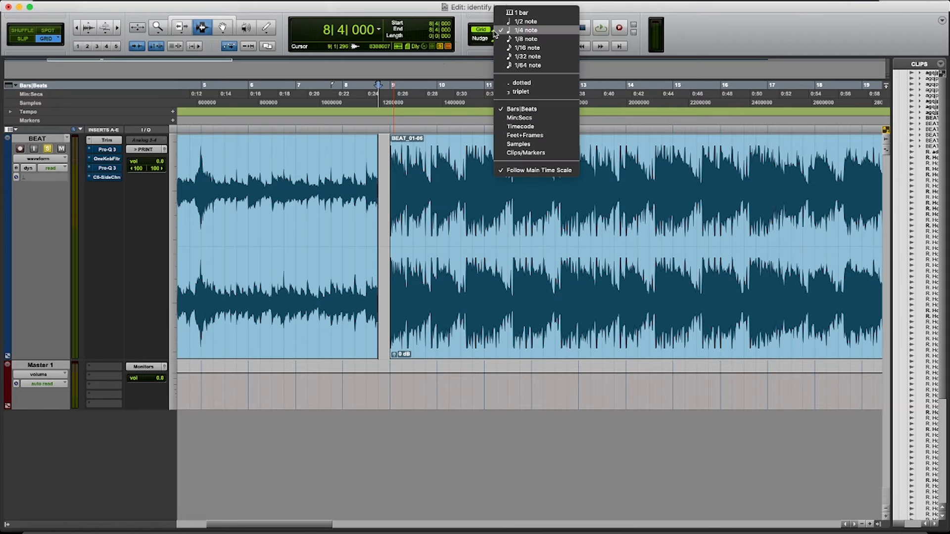
click(523, 31)
drag(390, 169, 395, 168)
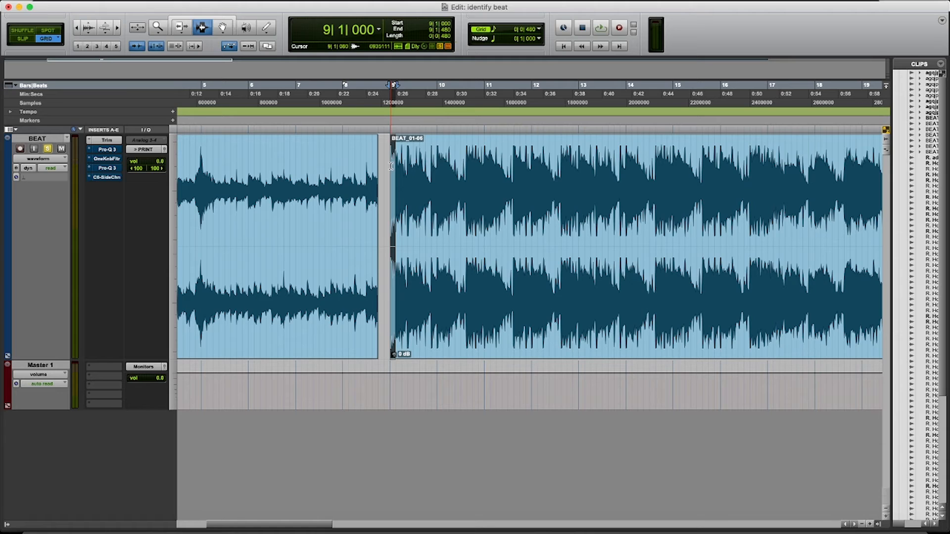
drag(391, 166, 378, 171)
key(super+v)
click(378, 172)
key(super+v)
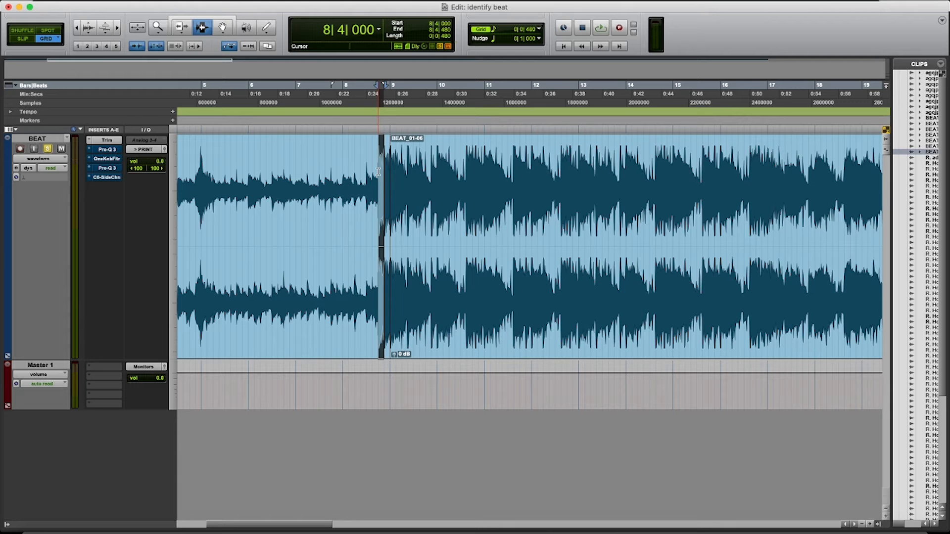
Play from 7|1|000 to hear the repeated eighth notes leading into bar 9
click(297, 117)
key(space)
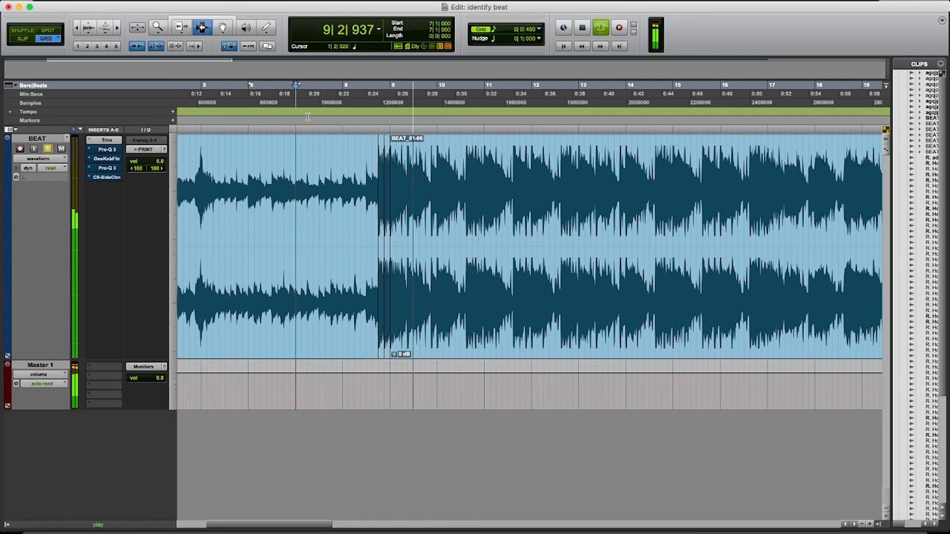
key(space)
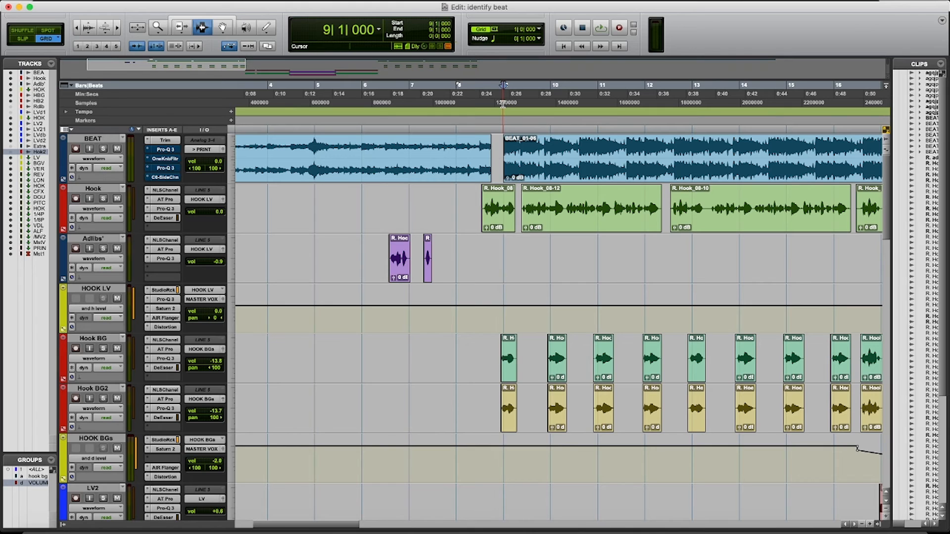
Add a marker named HOOK 1 at 9|1|000
key(KP_Enter)
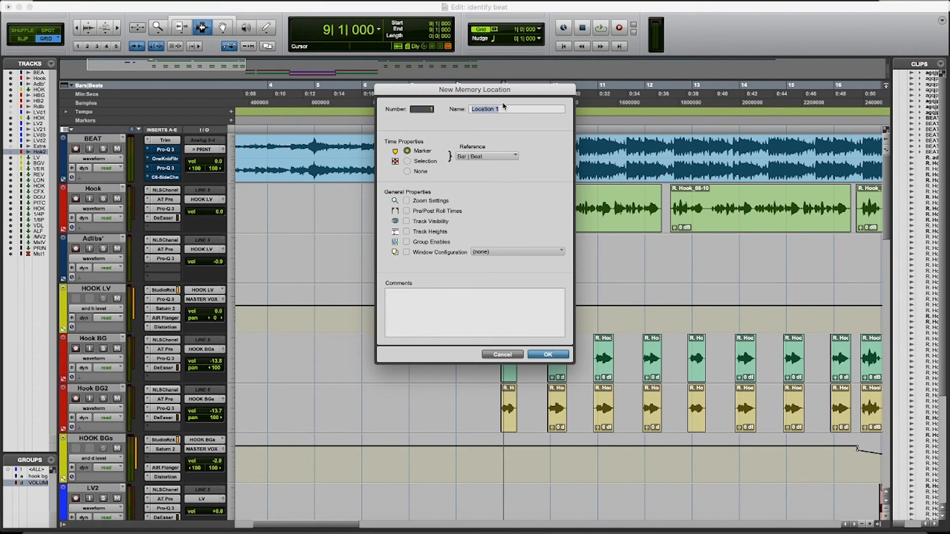
text(HOOK 1)
key(Return)
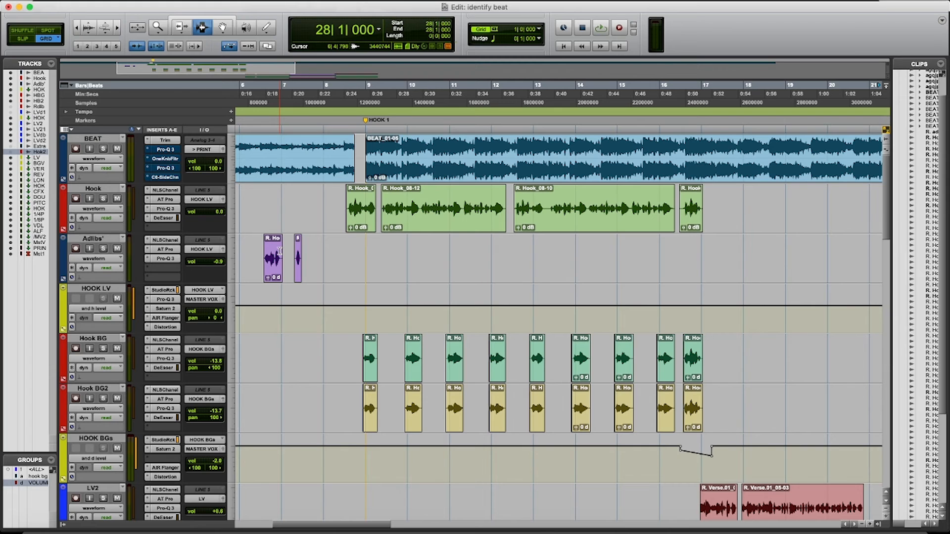
Add a marker named HOOK 2 at 29|1|000
key(r)
key(r)
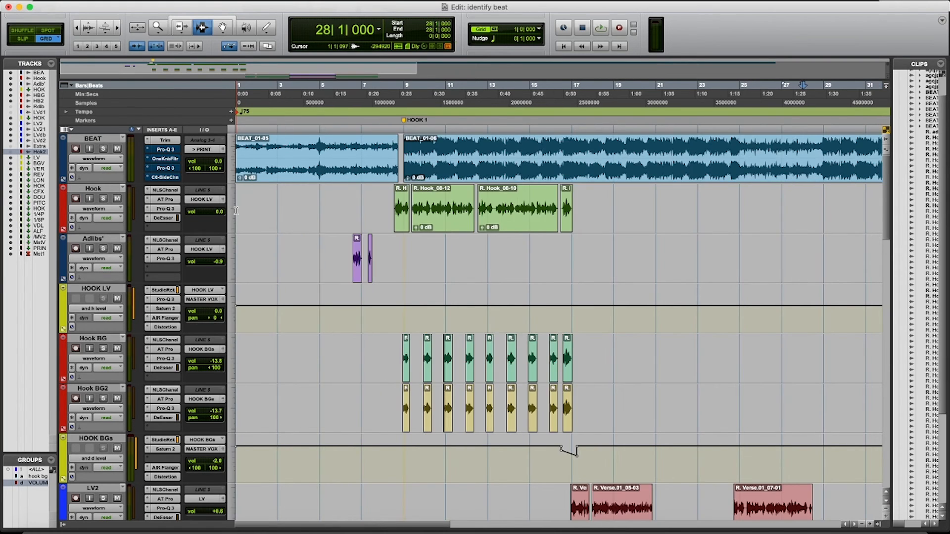
click(528, 121)
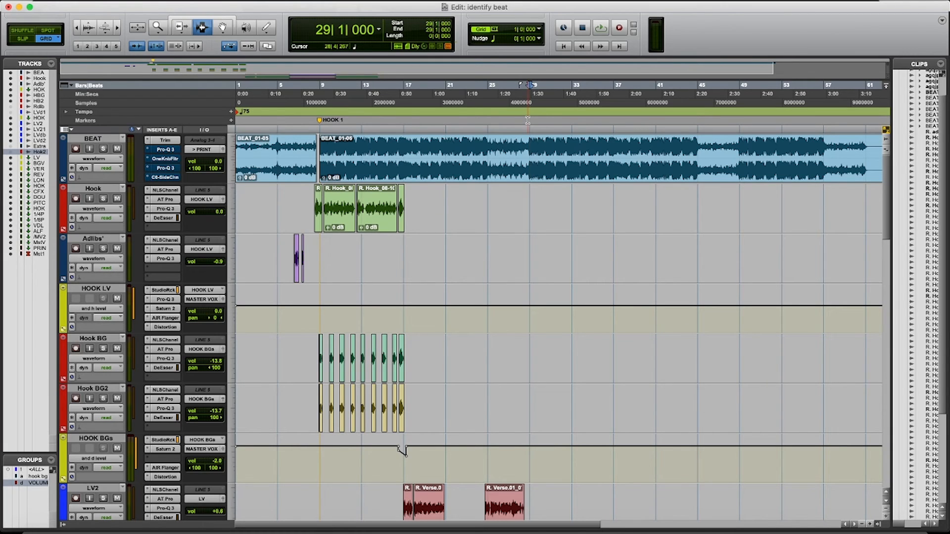
key(KP_Enter)
text(HOOK 2)
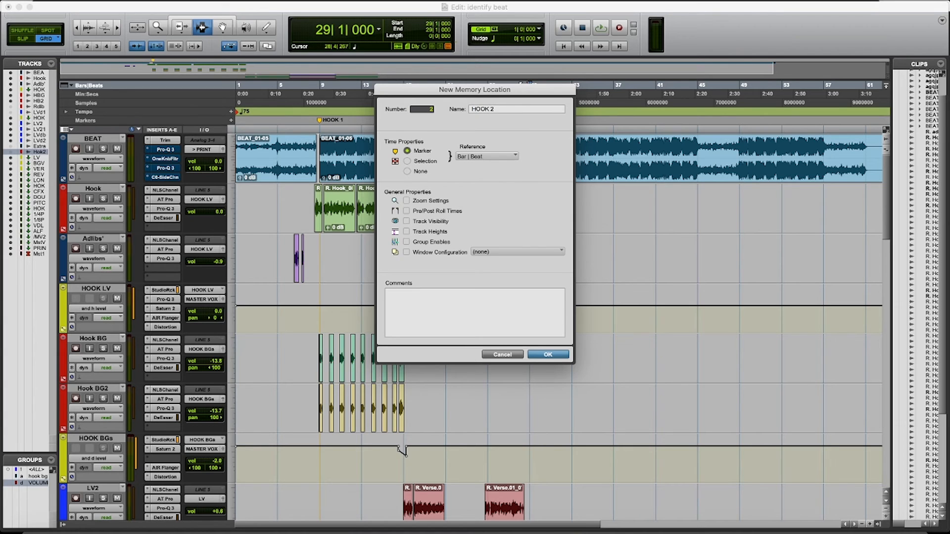
key(Return)
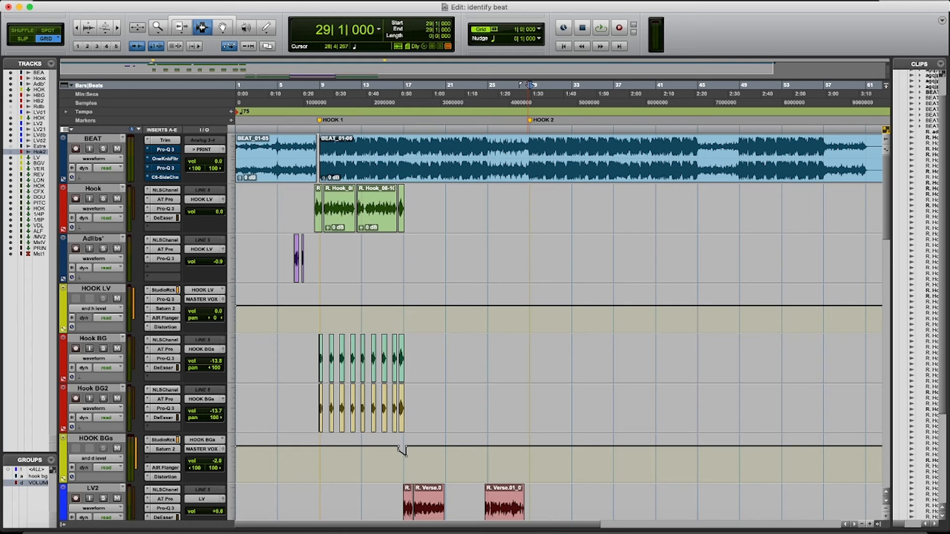
Duplicate the range from 9|1|000 to 29|1|000 on the Hook through HOOK BGs tracks so the copy starts at HOOK 2
click(319, 191)
drag(319, 193, 527, 439)
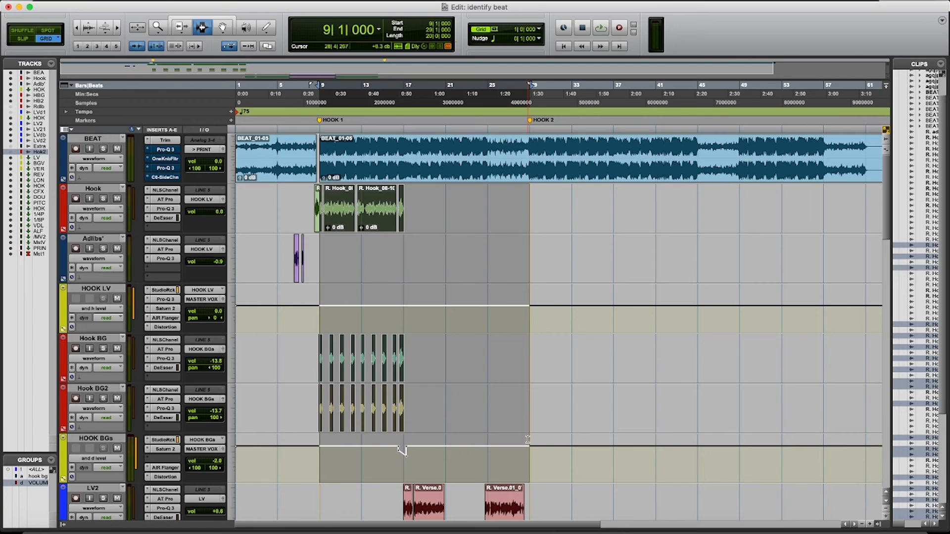
key(super+d)
In Slip mode, extend the starts of the first copied Hook, Hook BG and Hook BG2 clips back to about 28|2|768, 28|3|245 and 28|3|562
key(F5)
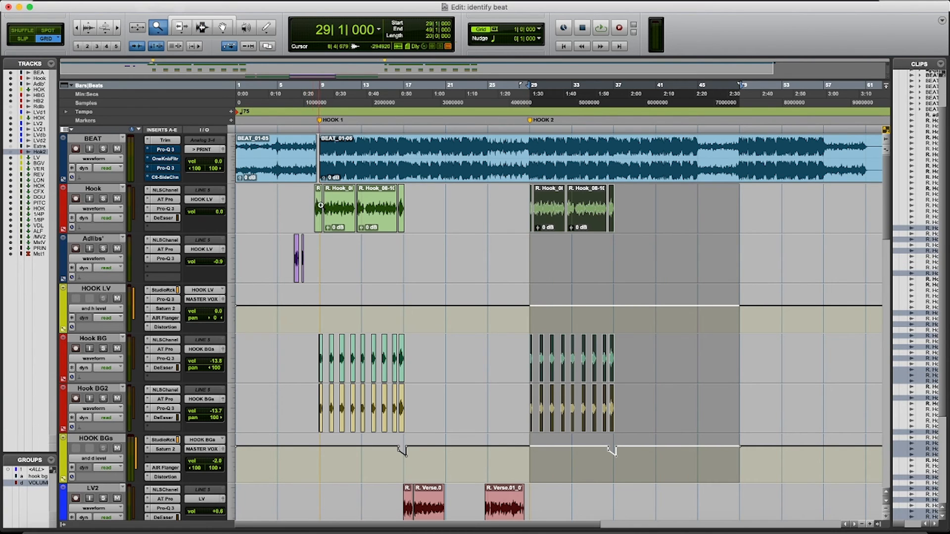
drag(518, 205, 574, 208)
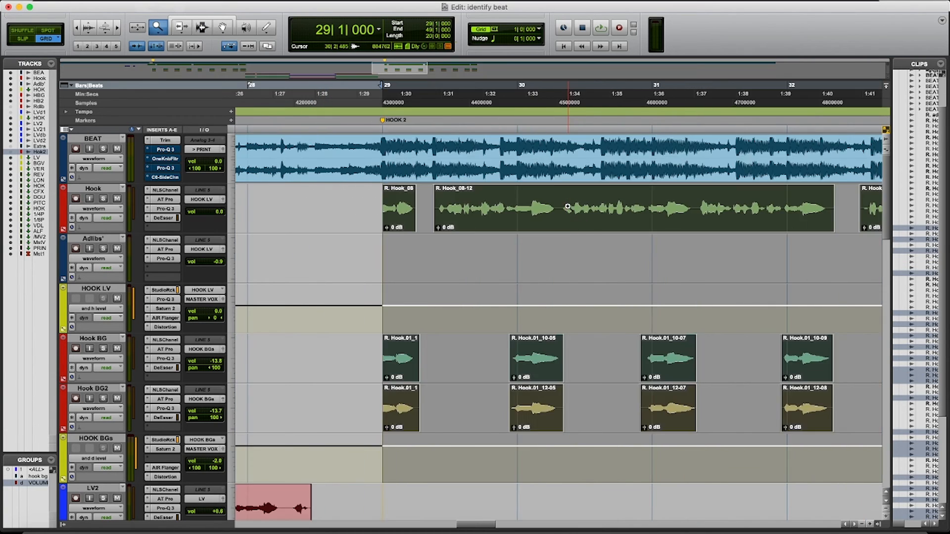
click(27, 42)
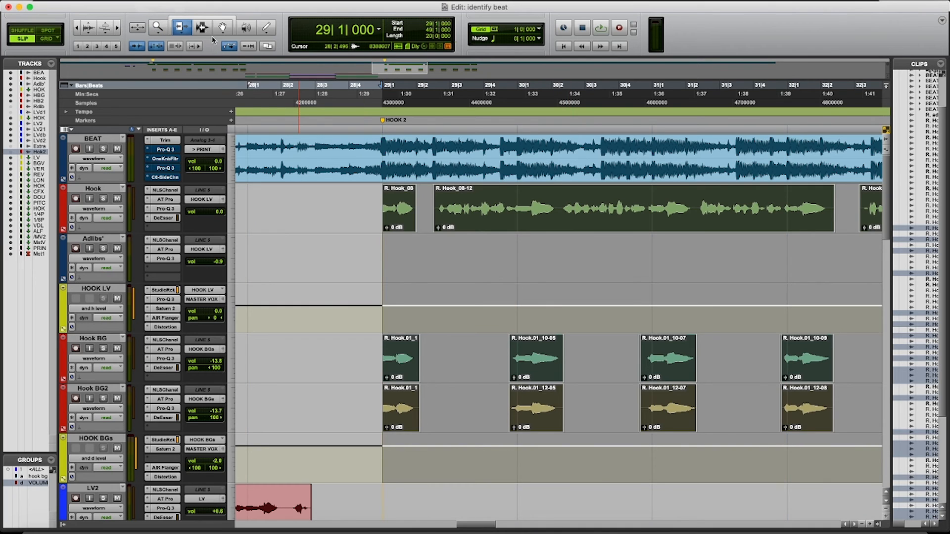
click(199, 29)
click(324, 208)
key(F6)
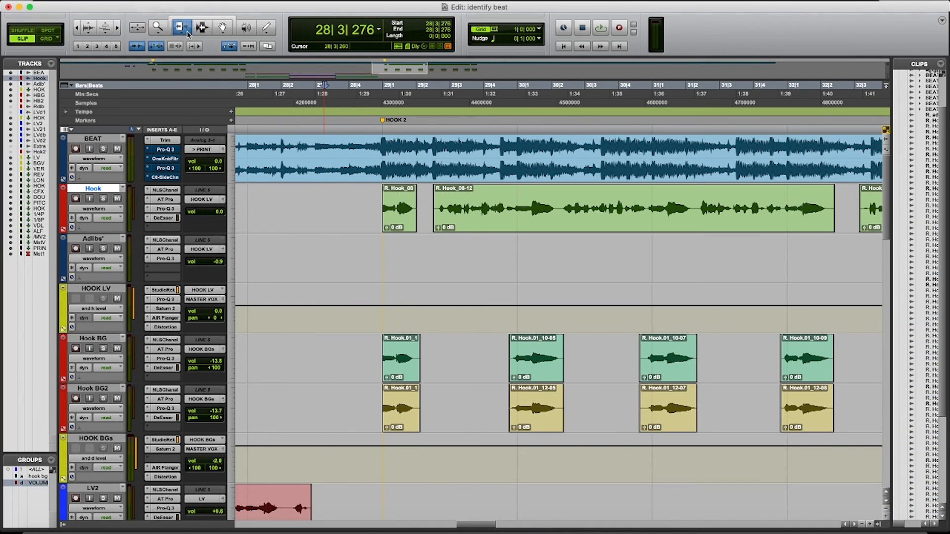
click(395, 214)
drag(395, 214, 308, 214)
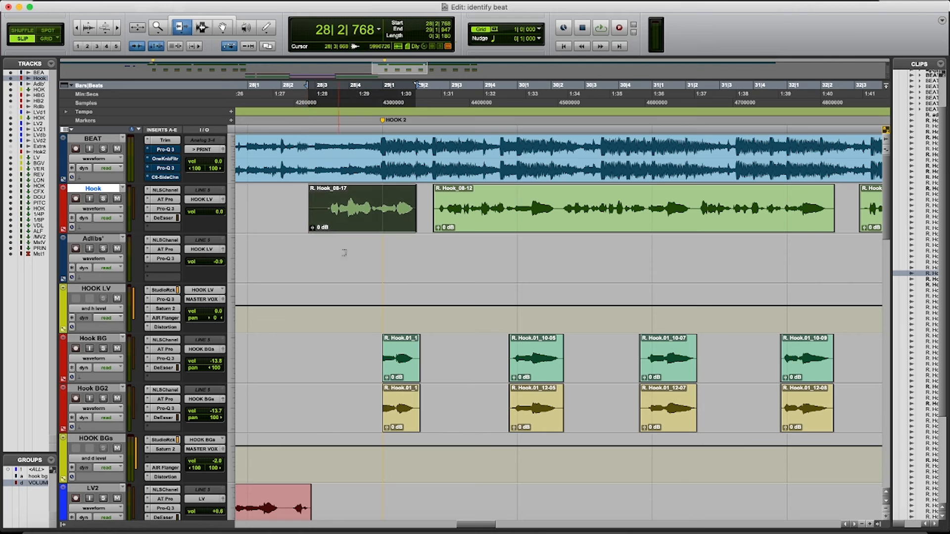
drag(379, 341, 324, 341)
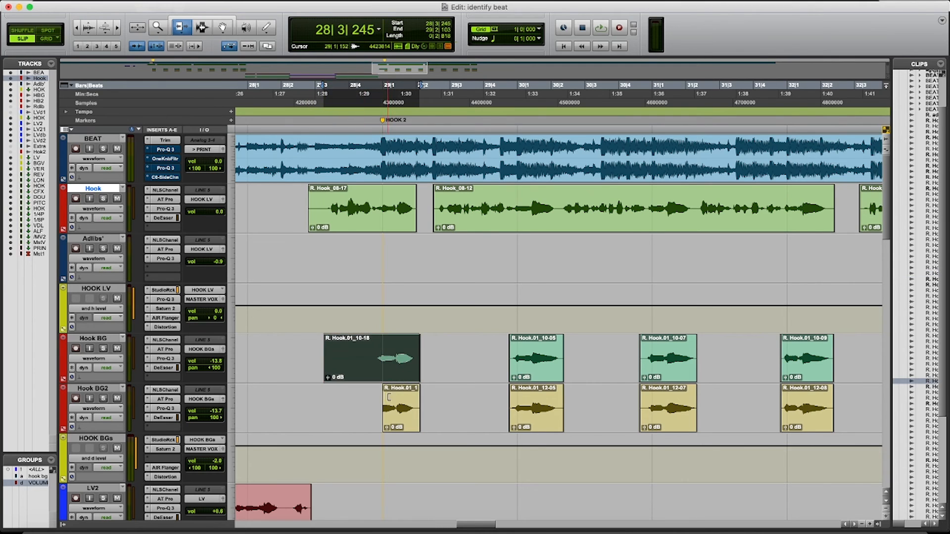
drag(383, 398, 336, 399)
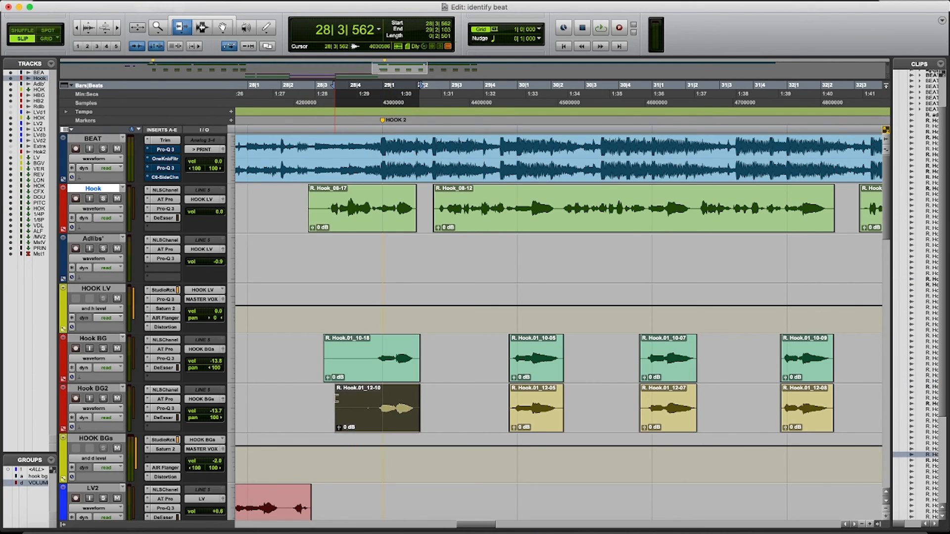
Play from about 28|1|429 to check the copied hook's entry at HOOK 2
click(263, 92)
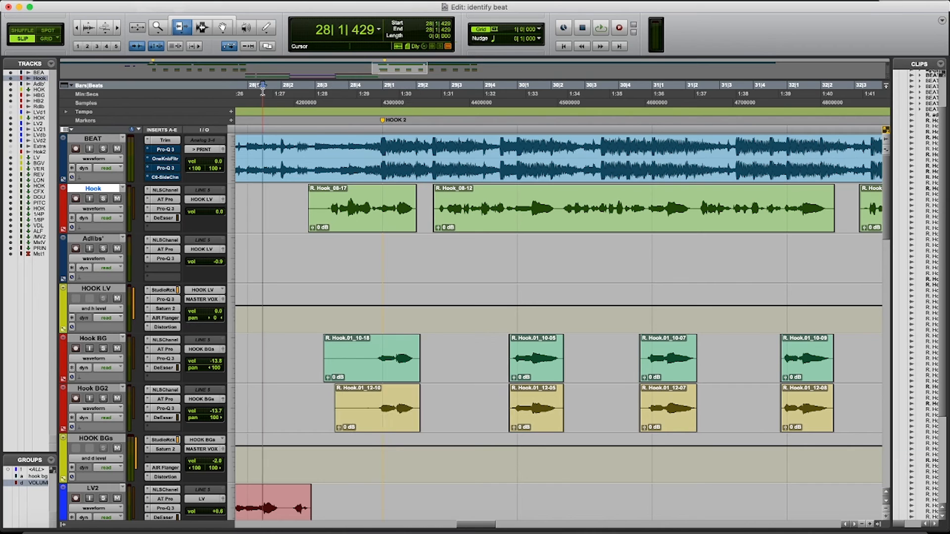
key(space)
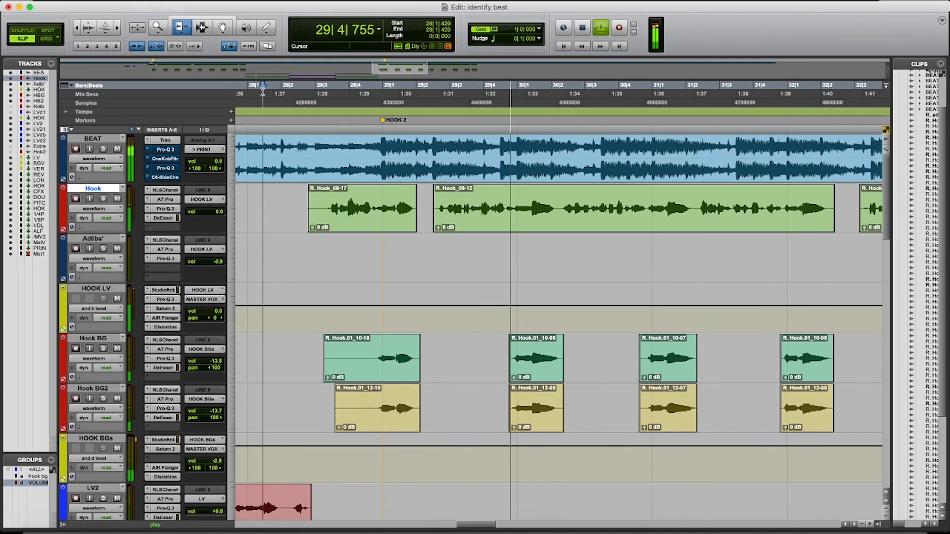
key(space)
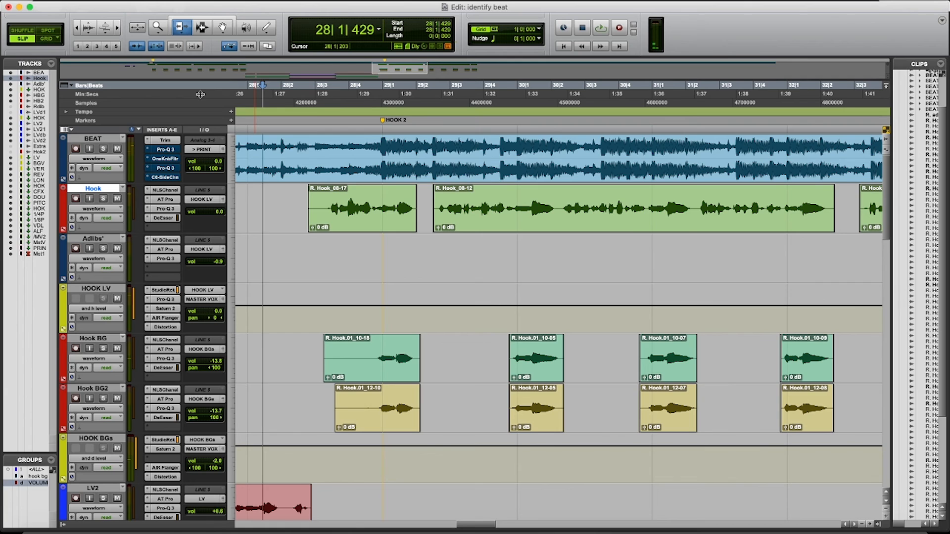
key(super+bracketright)
key(super+bracketright)
key(super+bracketright)
key(super+bracketright)
key(super+bracketright)
key(super+bracketleft)
key(super+bracketleft)
key(super+bracketleft)
key(super+bracketleft)
key(super+bracketleft)
key(super+bracketleft)
key(super+bracketleft)
key(super+bracketleft)
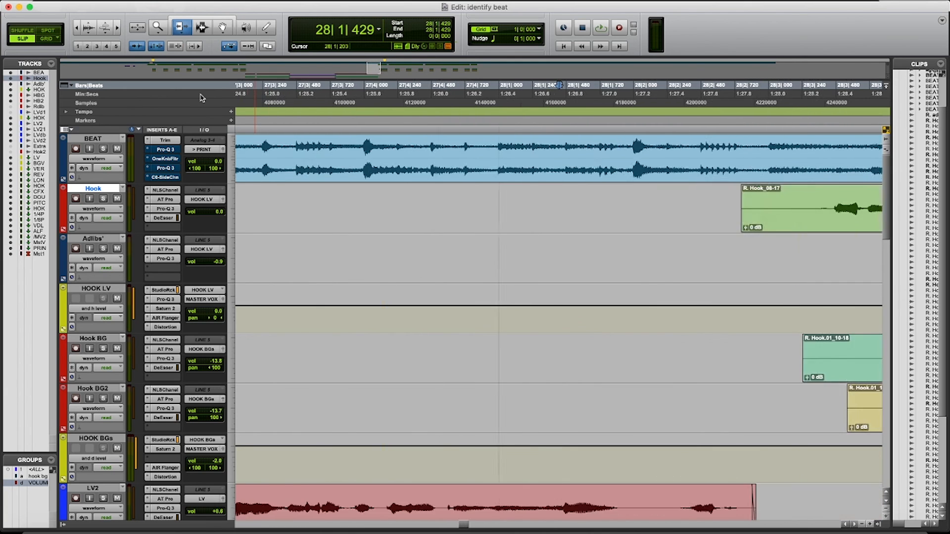